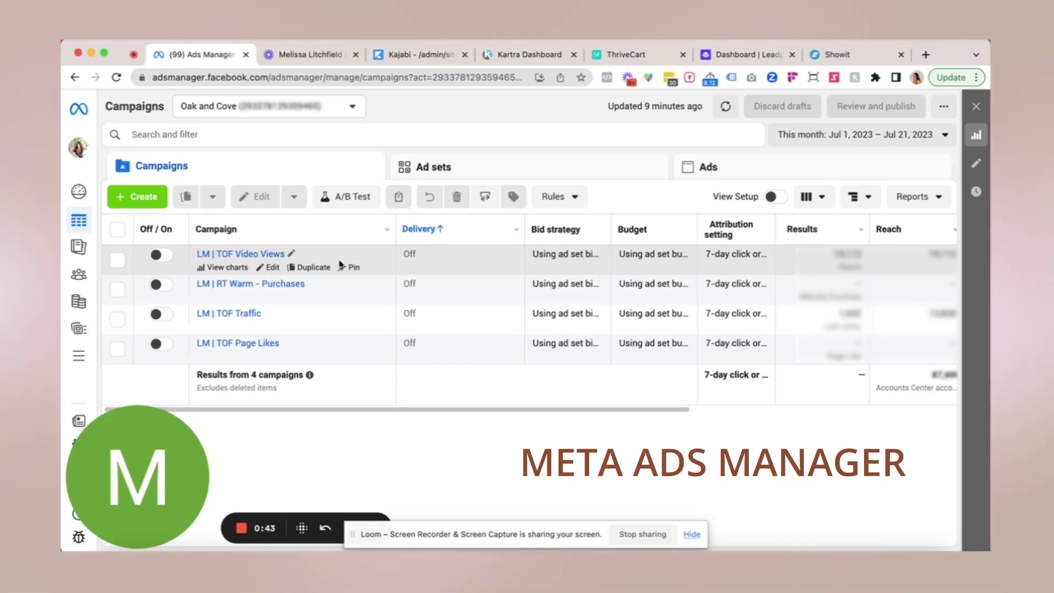
Reveal the All tools panel listing Business settings, Events Manager and Commerce Manager
mouse_move(94, 392)
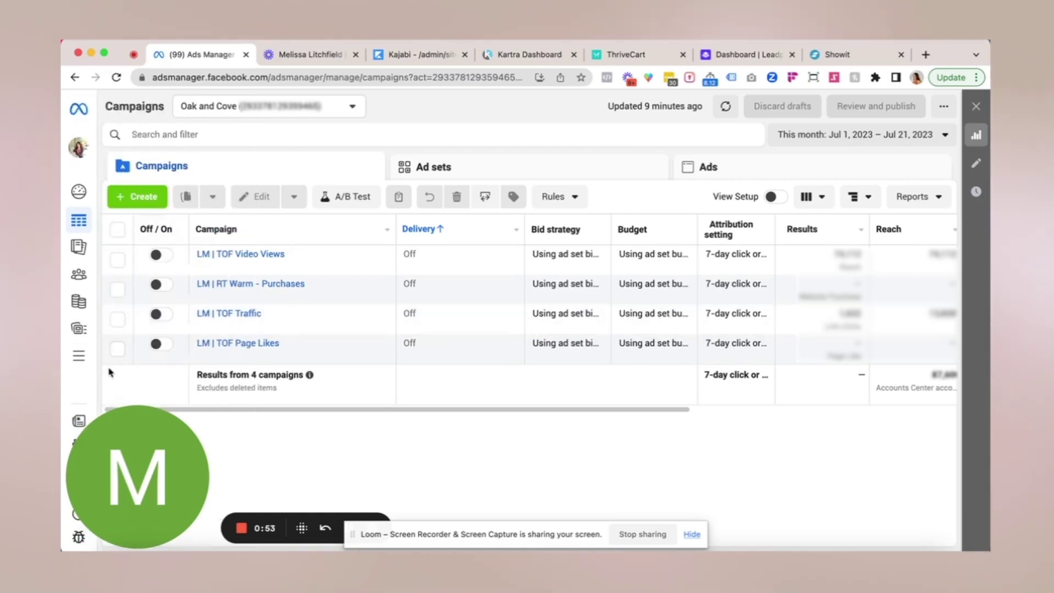
Go from All tools to Events Manager and open the Oak and Cove dataset under Data sources
mouse_move(88, 368)
click(112, 355)
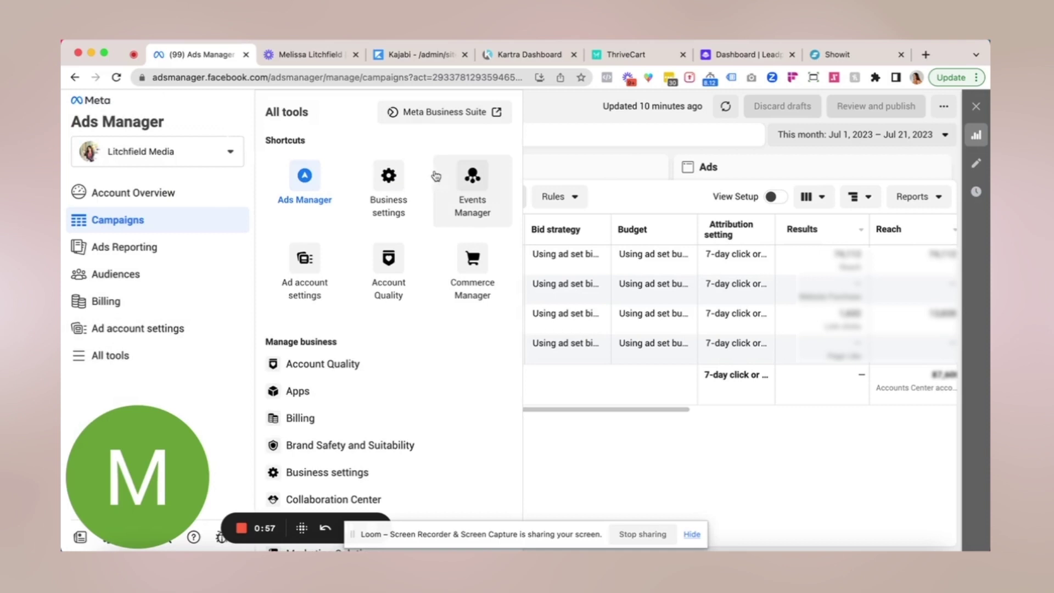
click(461, 181)
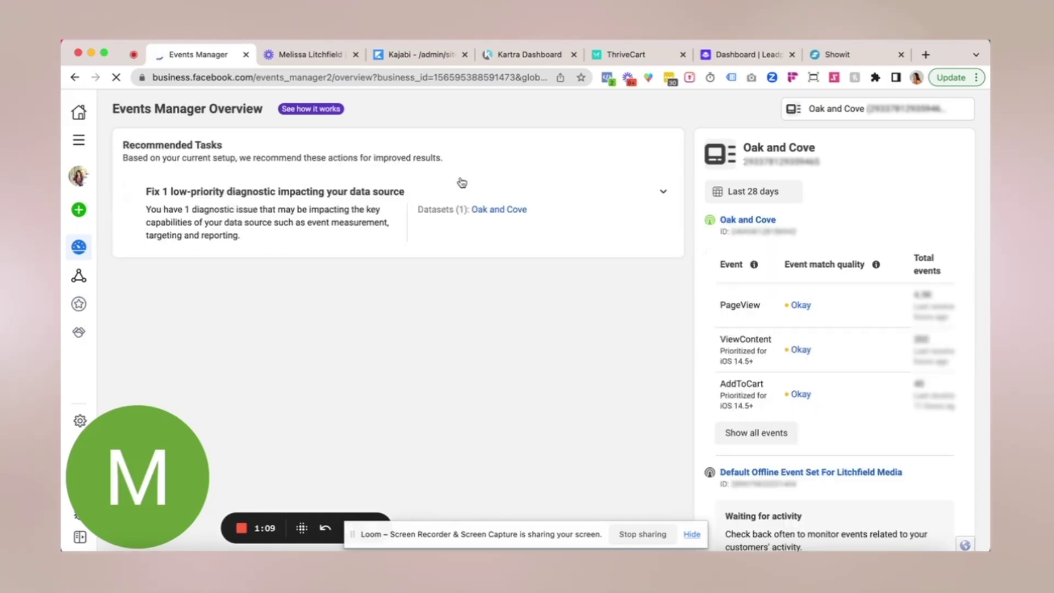
click(110, 277)
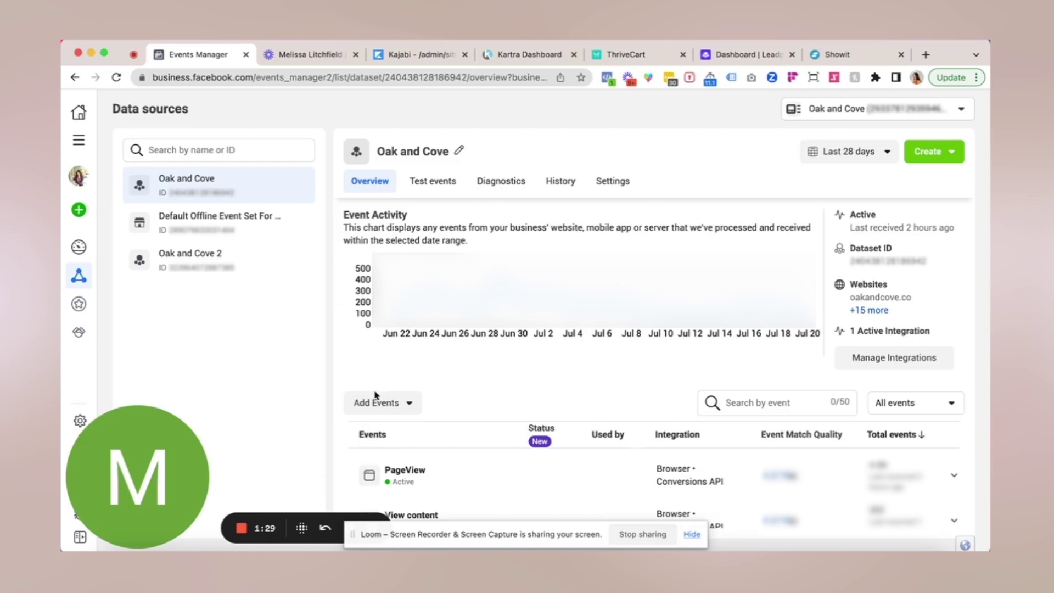
Add a new Meta Pixel integration for manual code installation and copy its base code
click(364, 406)
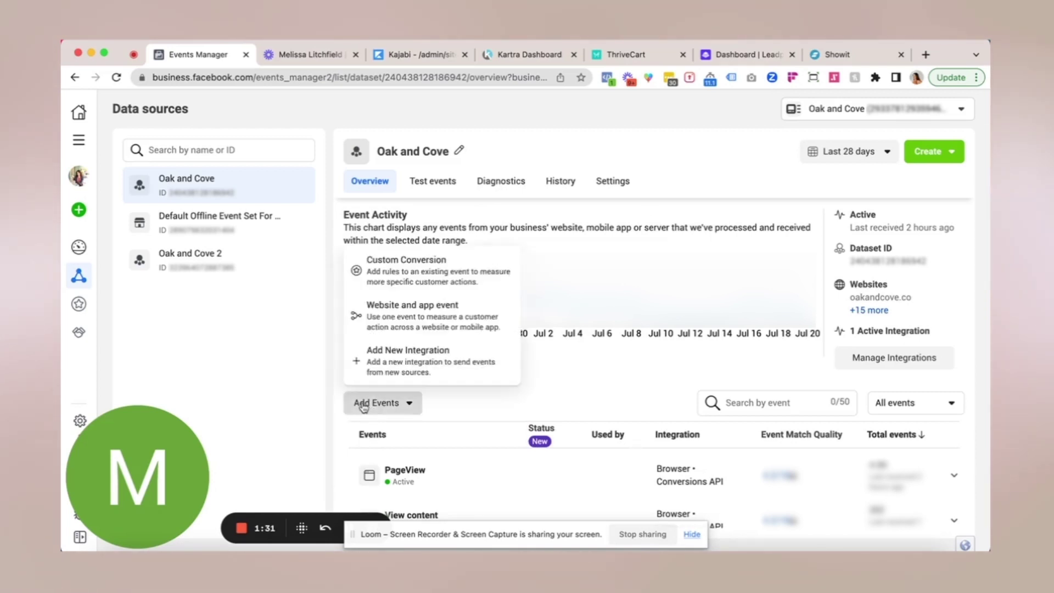
click(423, 359)
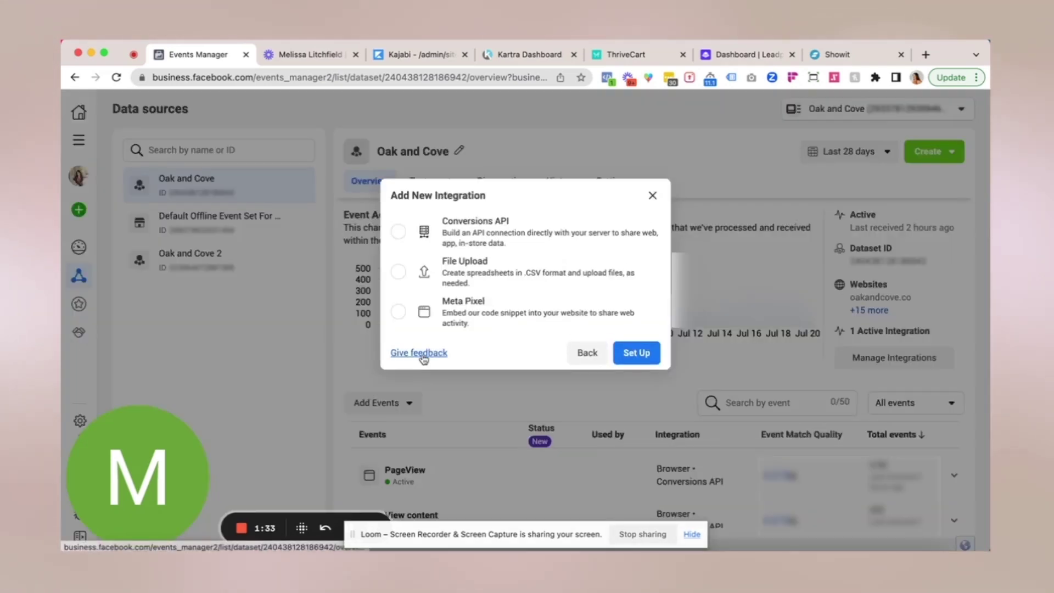
click(398, 311)
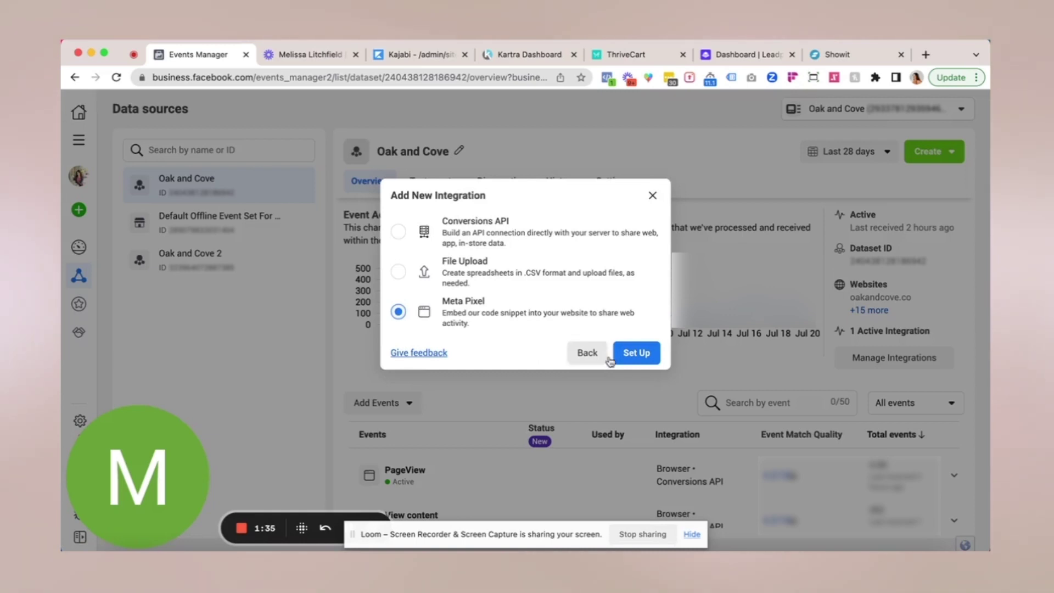
click(636, 353)
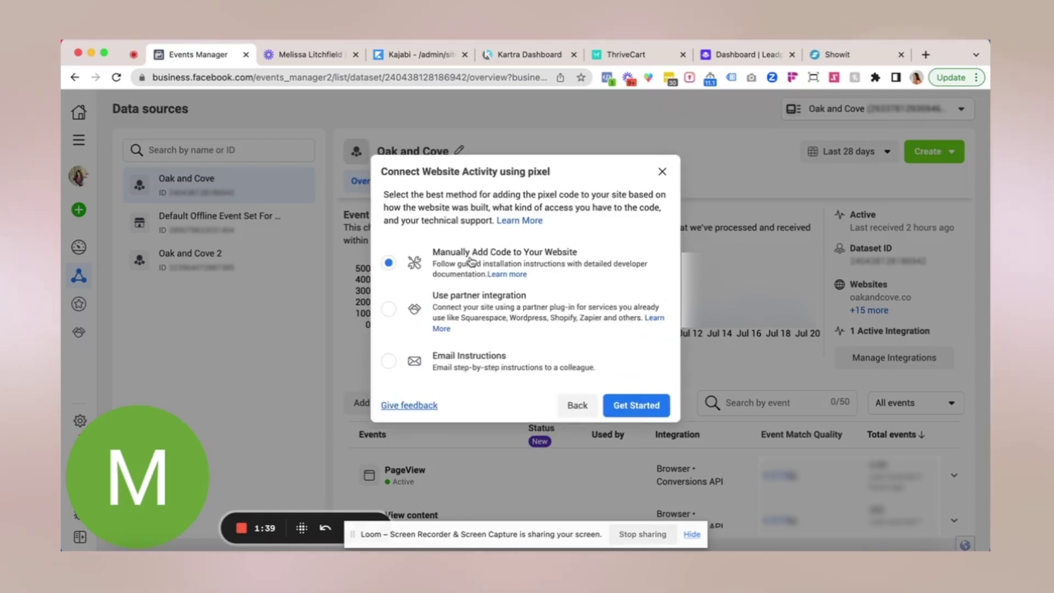
click(630, 412)
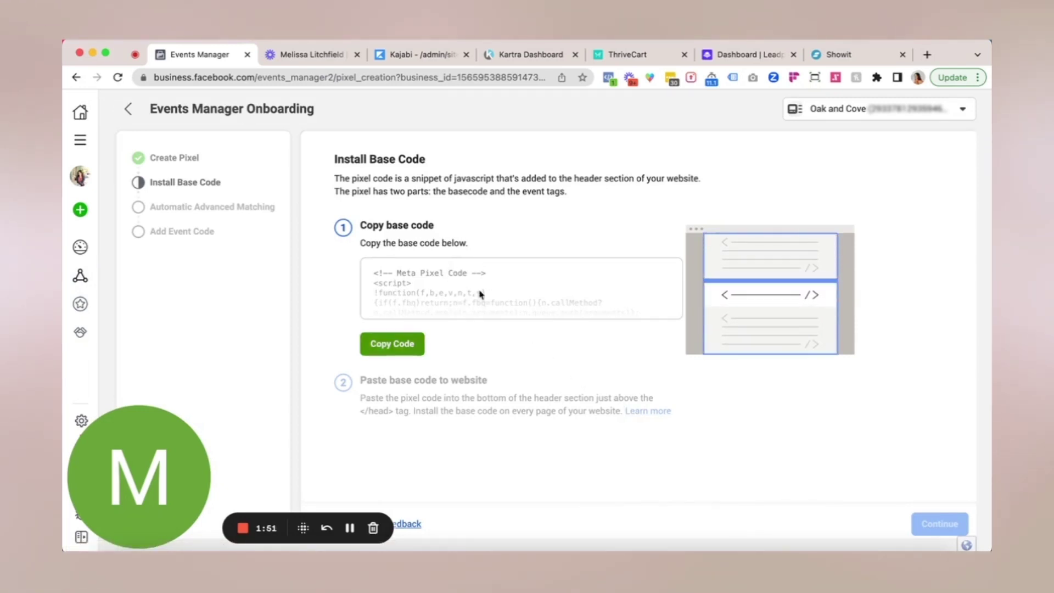
click(381, 349)
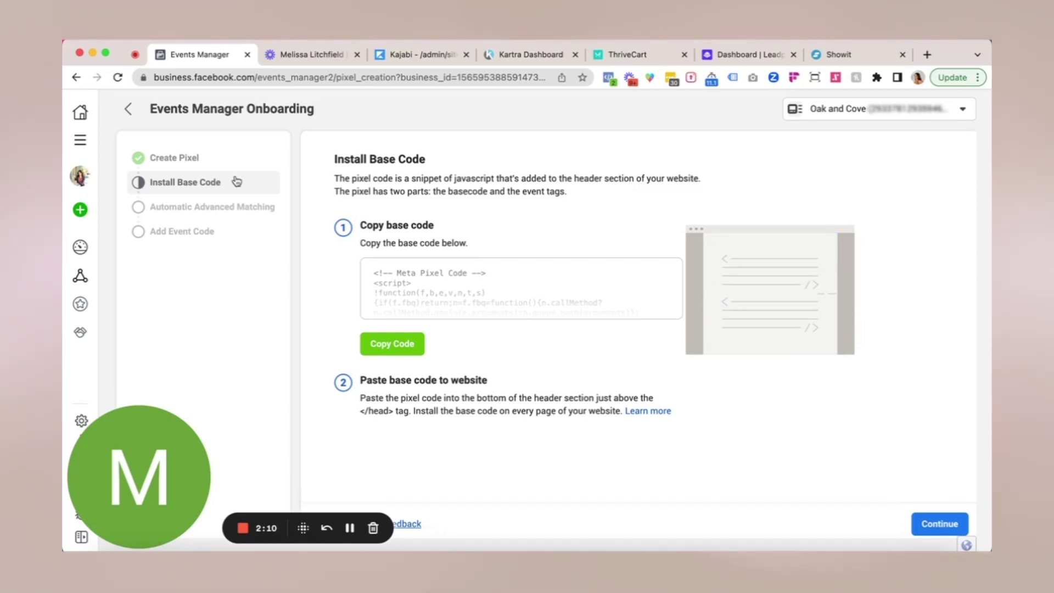
Return to the Oak and Cove dataset overview and copy its Dataset ID value
click(84, 278)
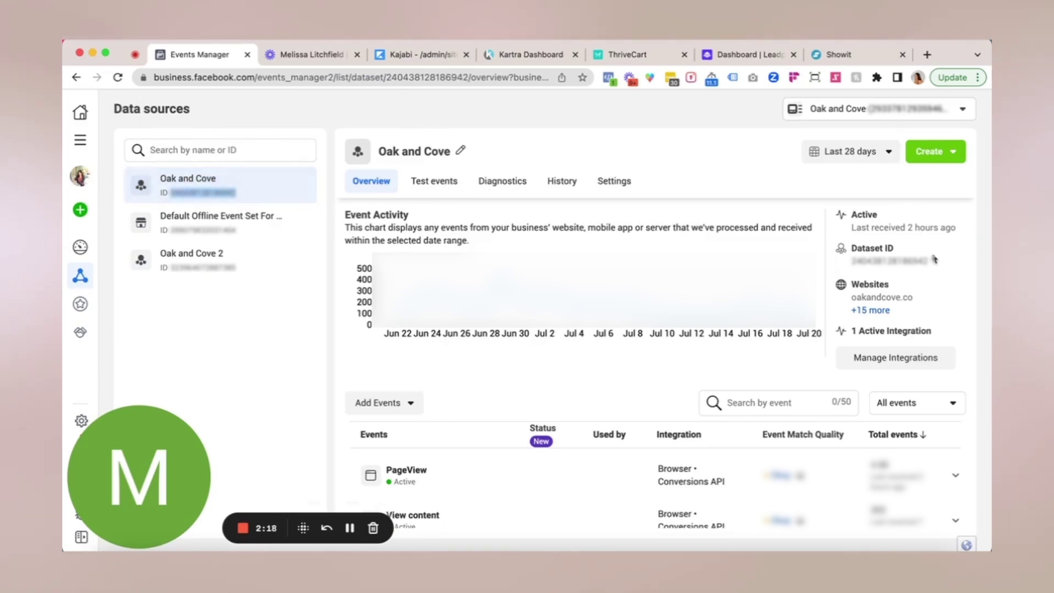
drag(935, 262, 853, 269)
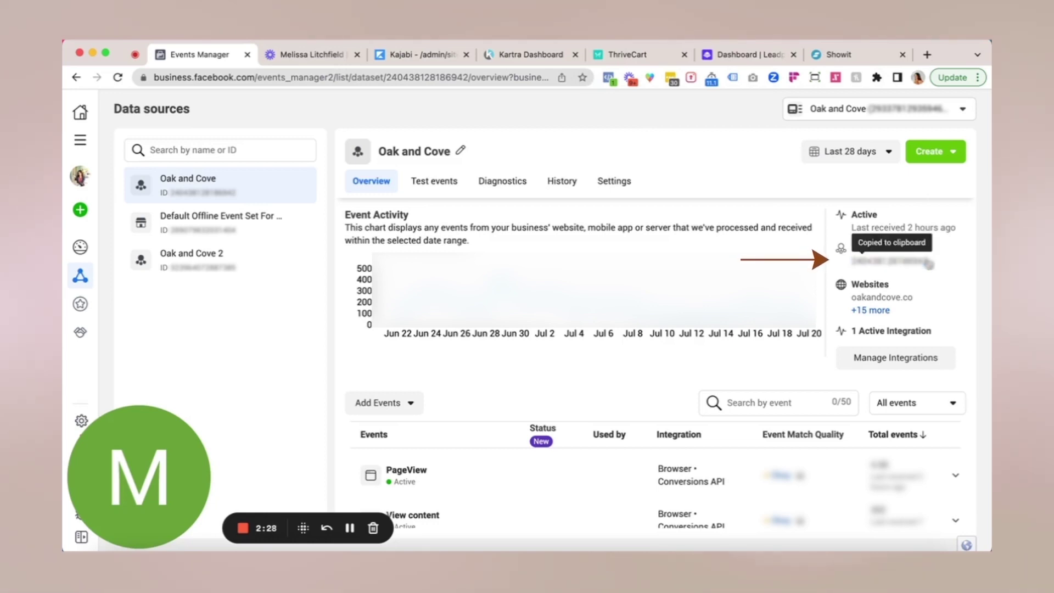
click(894, 261)
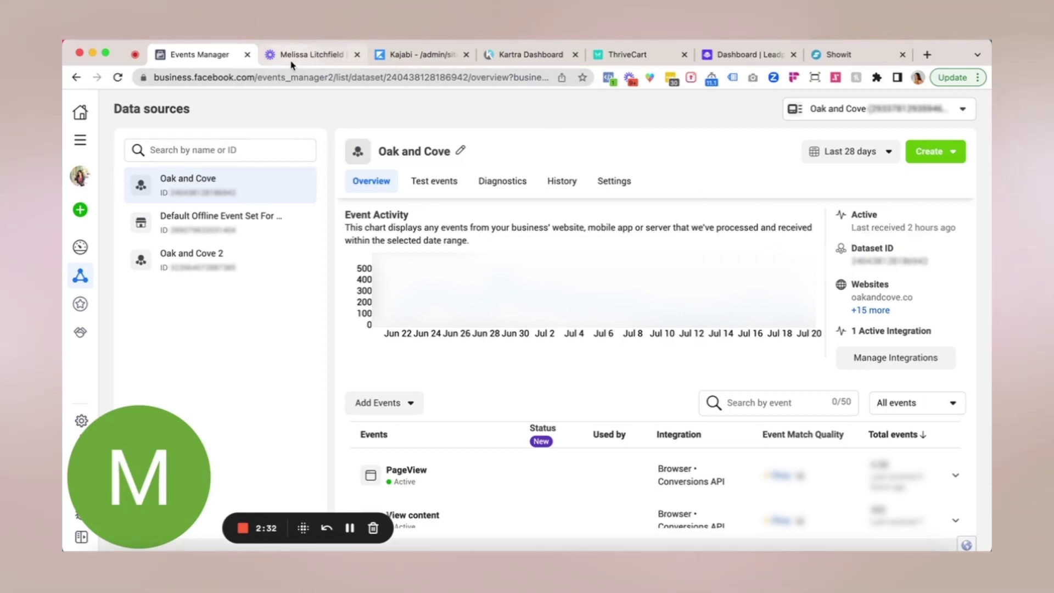
In the Kajabi admin, open Settings > Third Party Integrations and scroll to the Facebook Pixel card
click(398, 60)
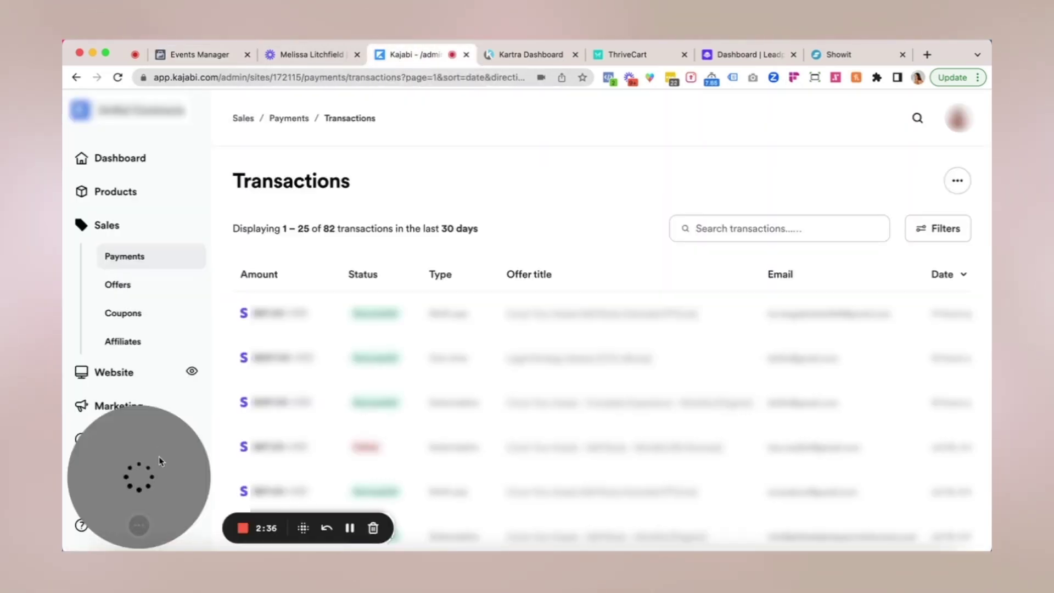
drag(162, 461, 316, 329)
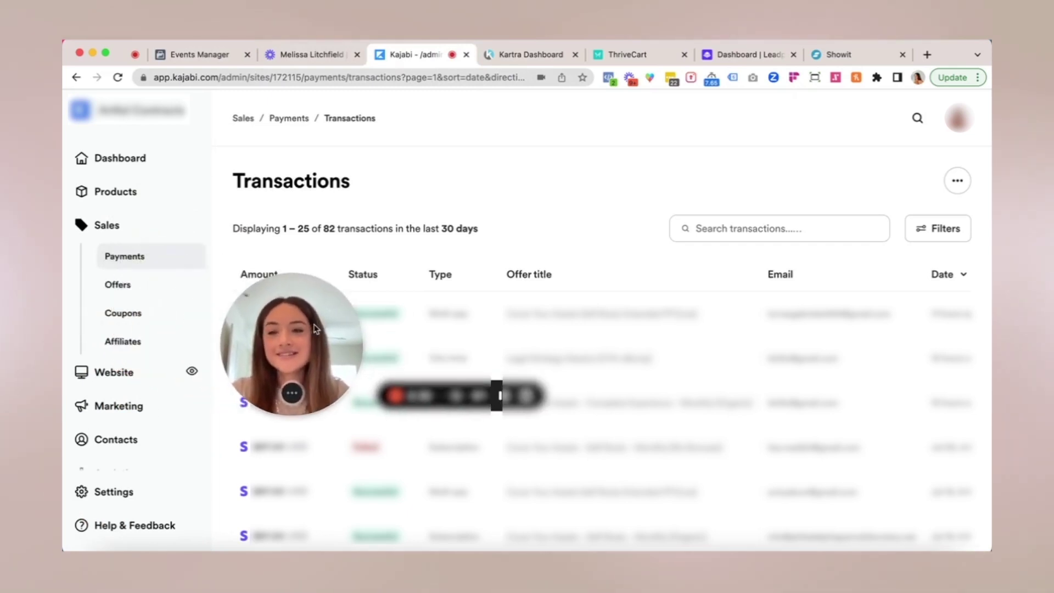
click(115, 494)
drag(298, 353, 147, 418)
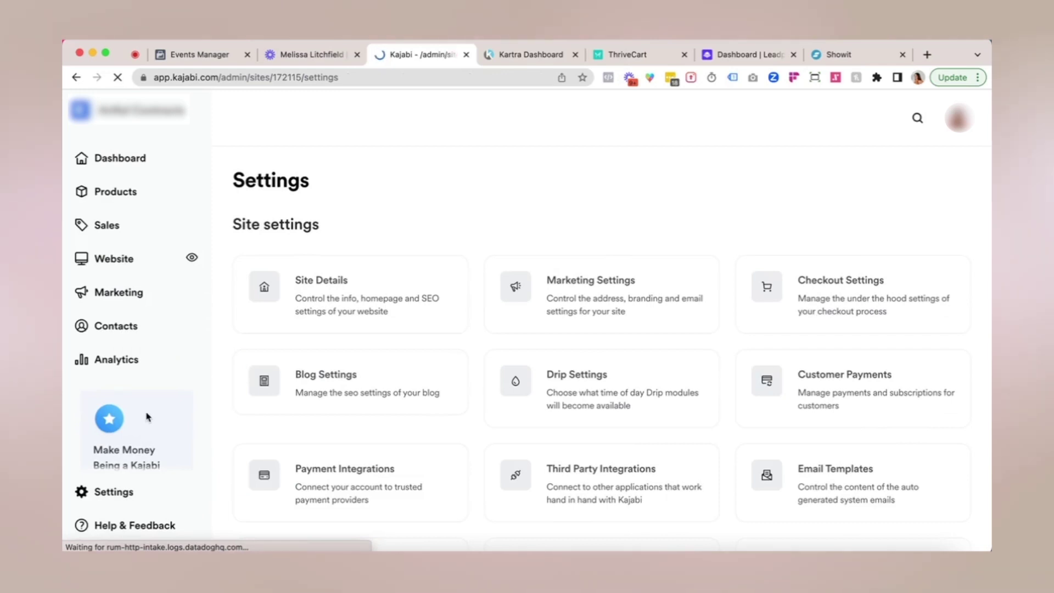
scroll(602, 318, down, 3)
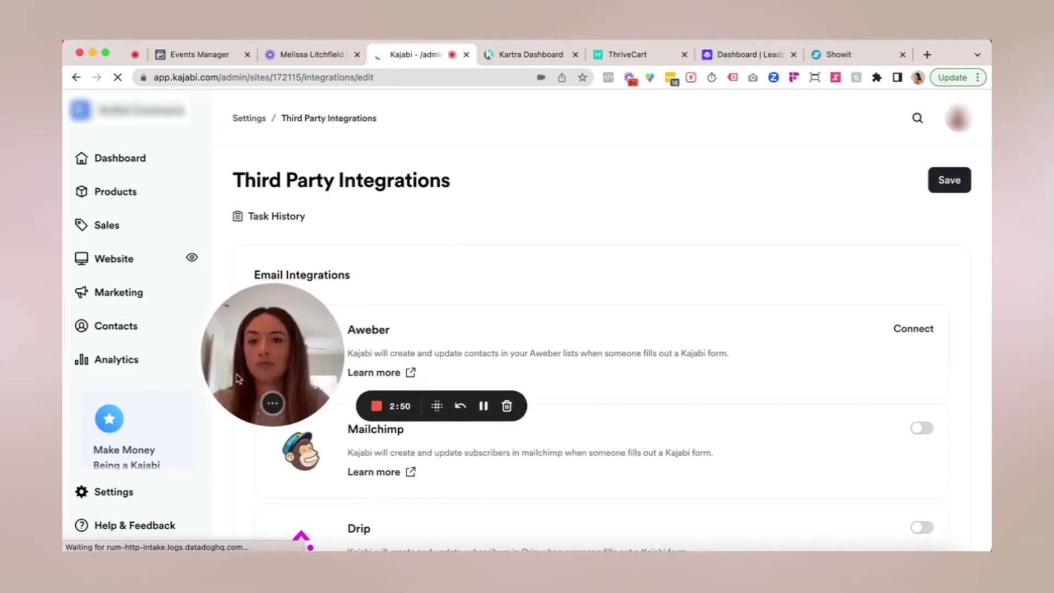
drag(238, 379, 112, 468)
scroll(539, 322, down, 15)
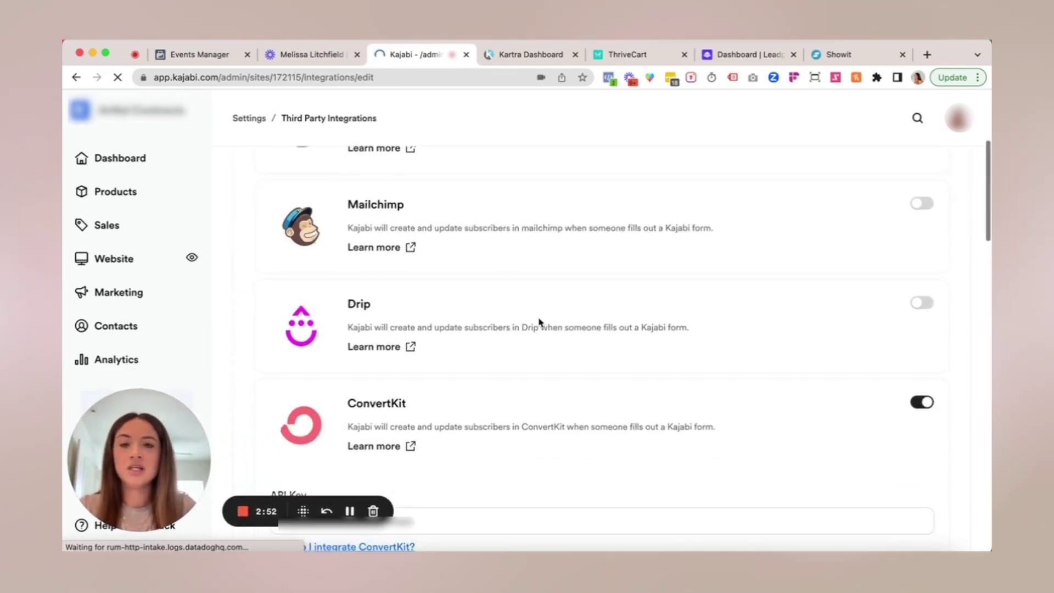
scroll(538, 319, down, 8)
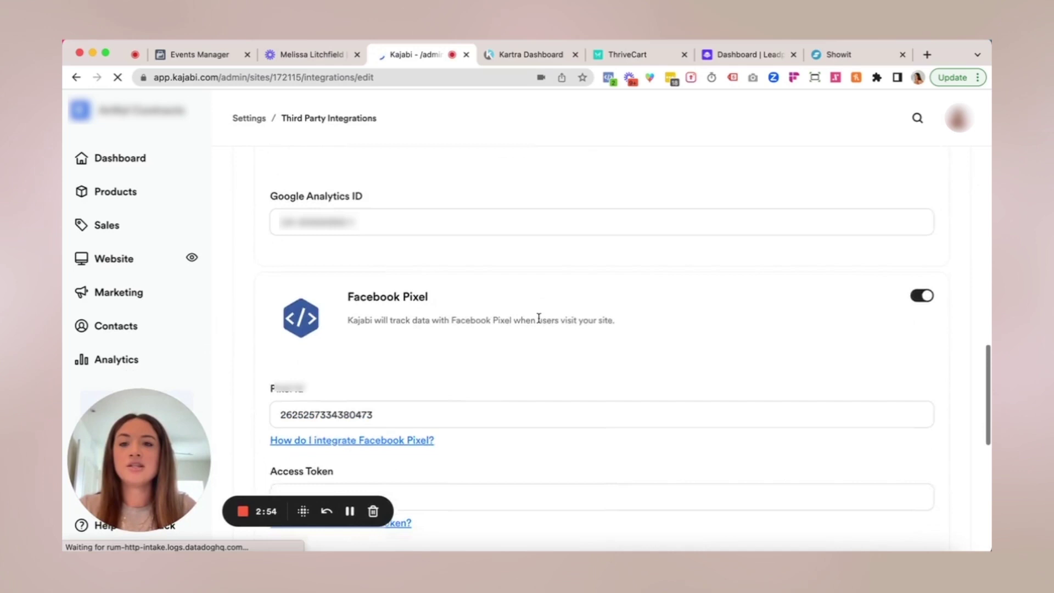
scroll(539, 321, up, 4)
scroll(539, 322, down, 1)
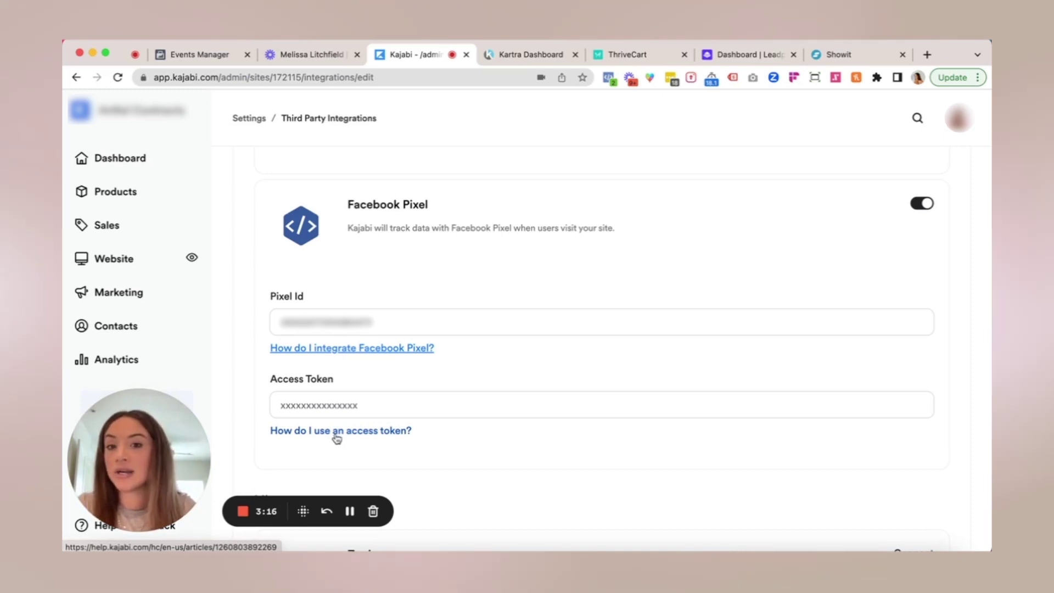
scroll(436, 429, down, 10)
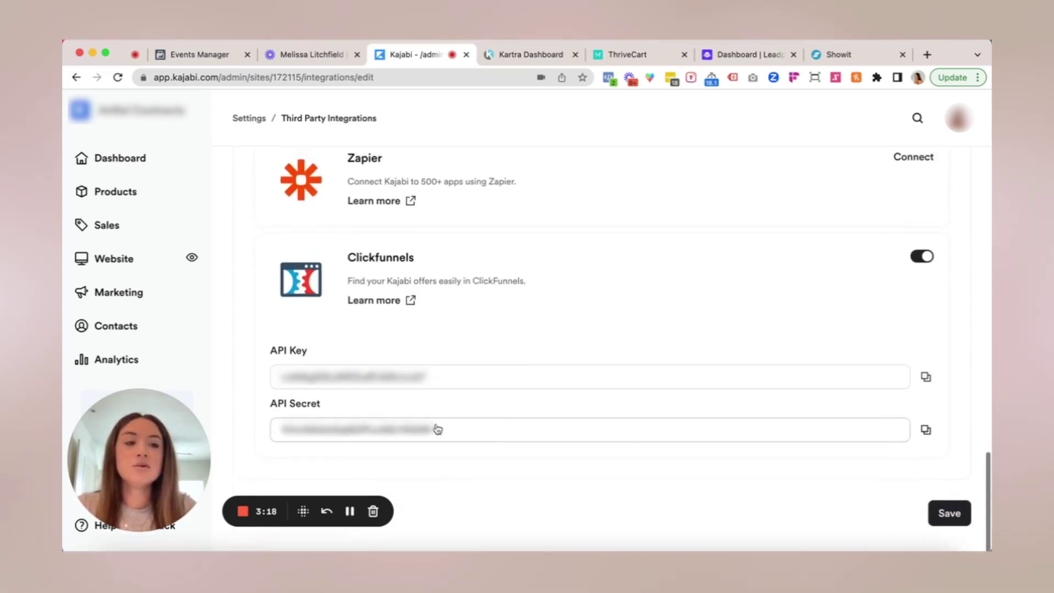
scroll(438, 429, up, 1)
Save Kajabi's Third Party Integrations with the Facebook Pixel and dismiss the success notice
click(951, 516)
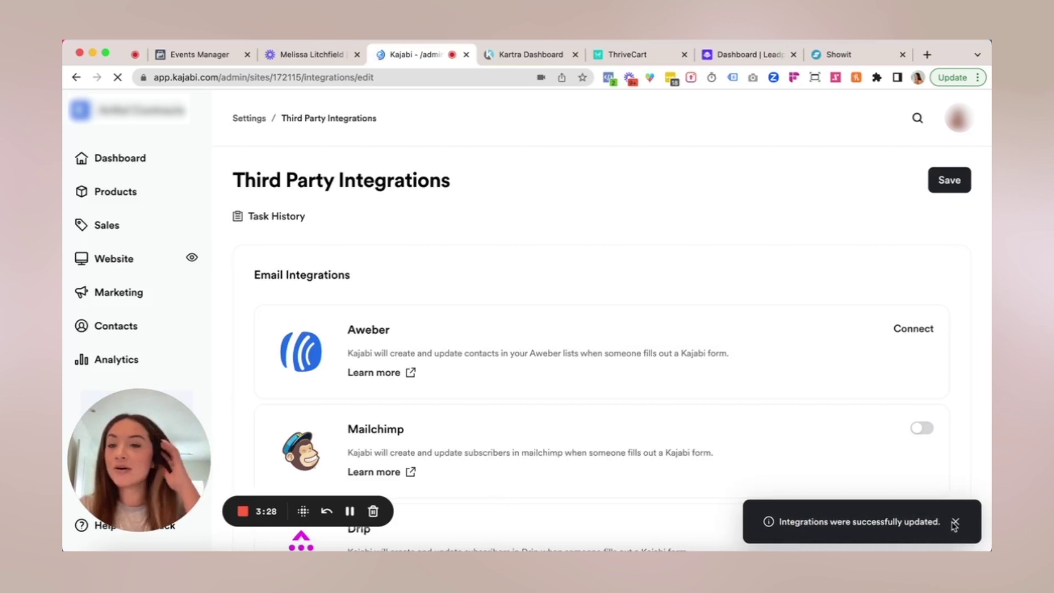
click(954, 524)
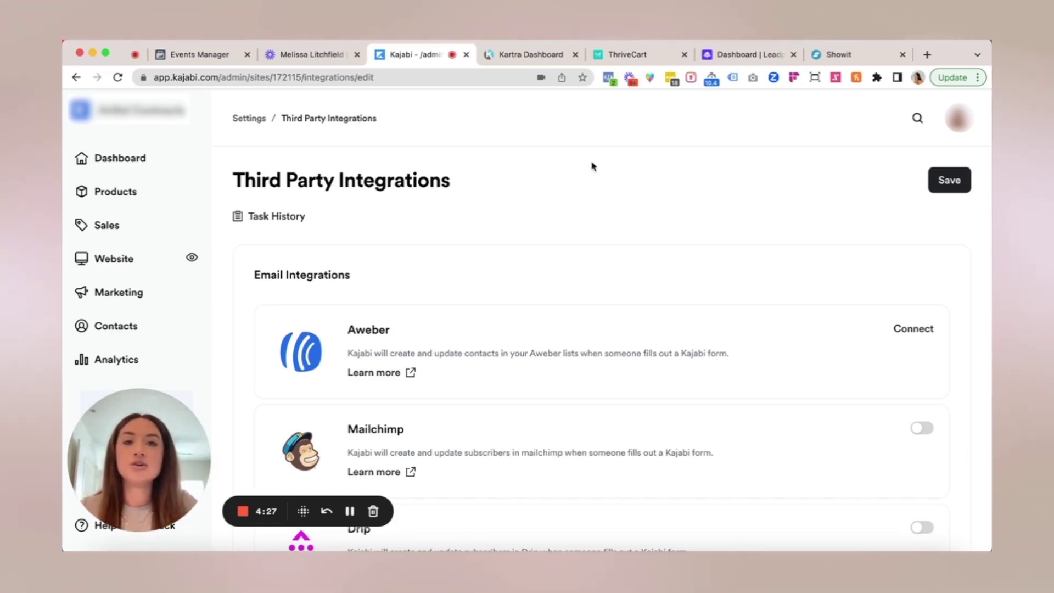
Switch to the Kartra dashboard and show the Pages list of all 67 pages
click(513, 55)
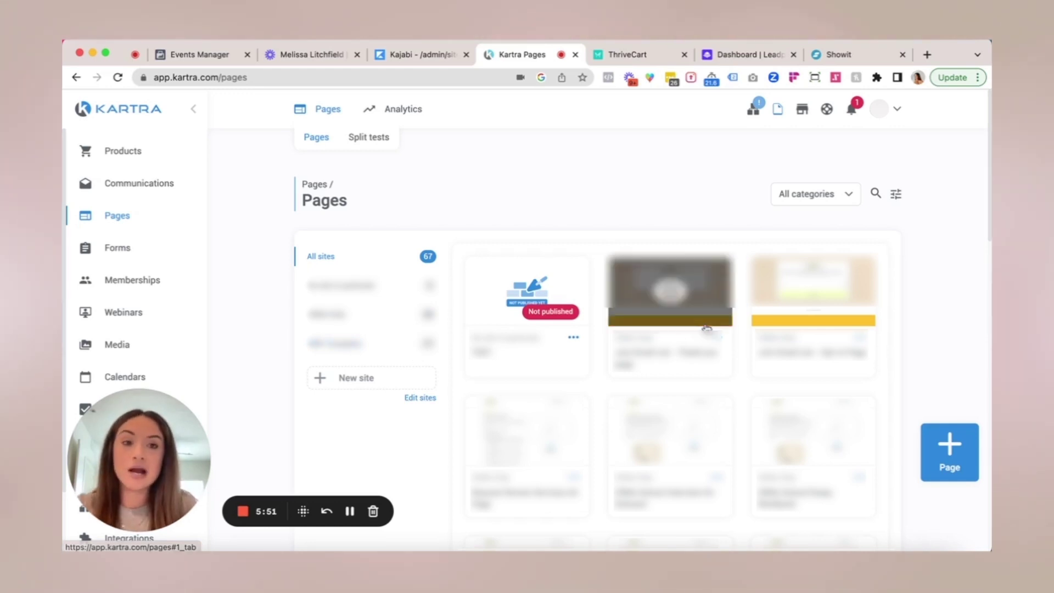
Open the third page, Join Email List - Opt-in Page, in the Kartra page builder
click(860, 339)
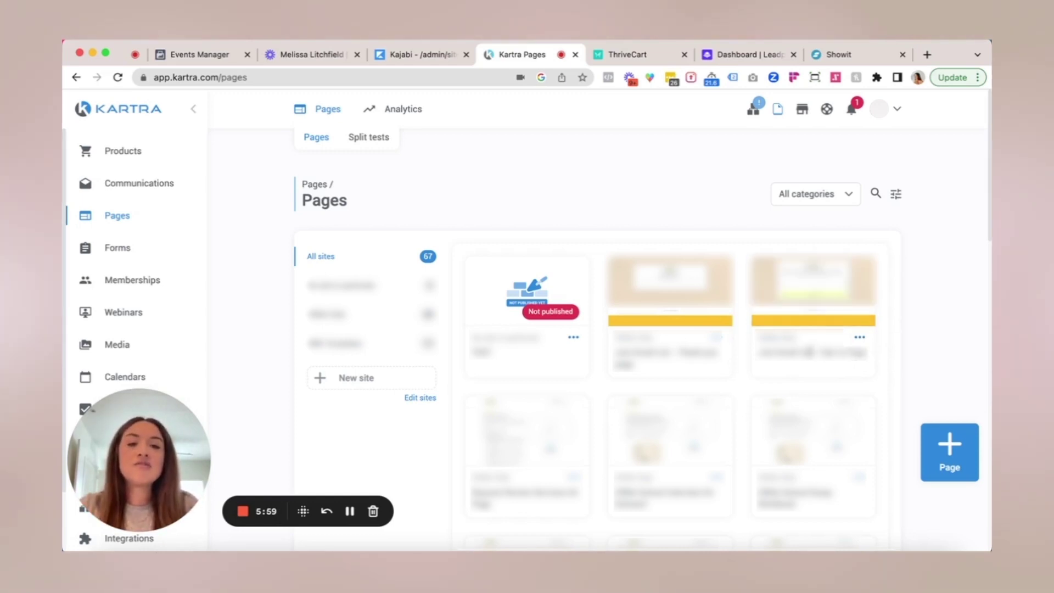
scroll(791, 316, down, 2)
scroll(814, 323, up, 2)
scroll(803, 346, down, 3)
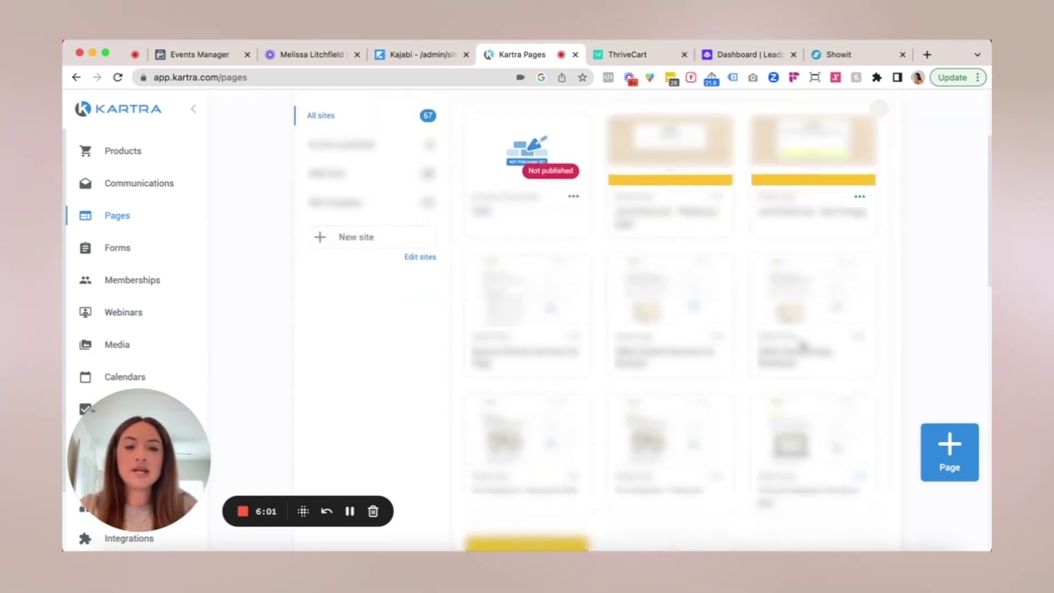
scroll(899, 322, up, 3)
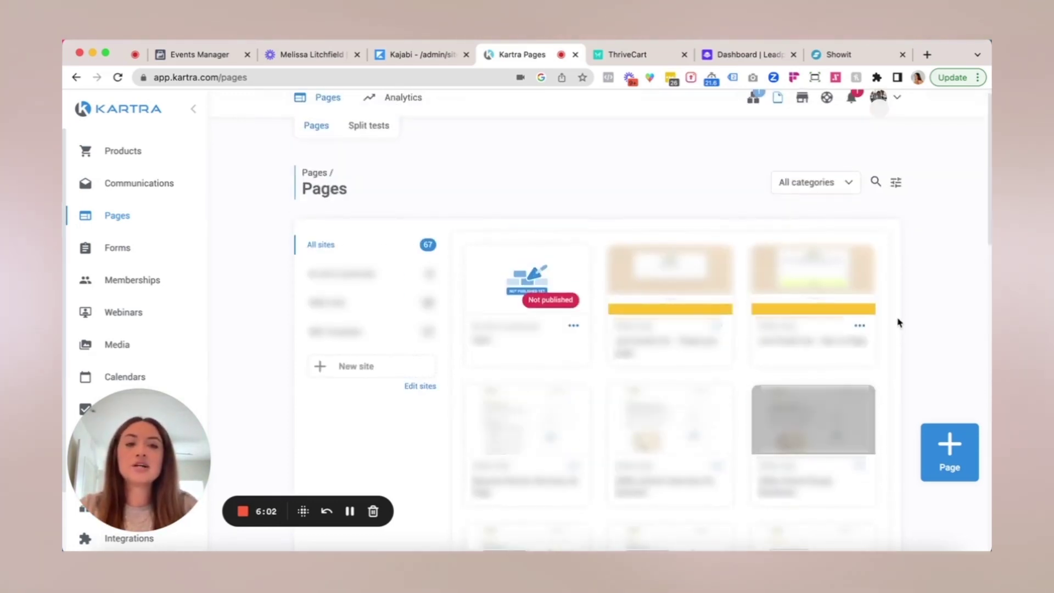
click(859, 329)
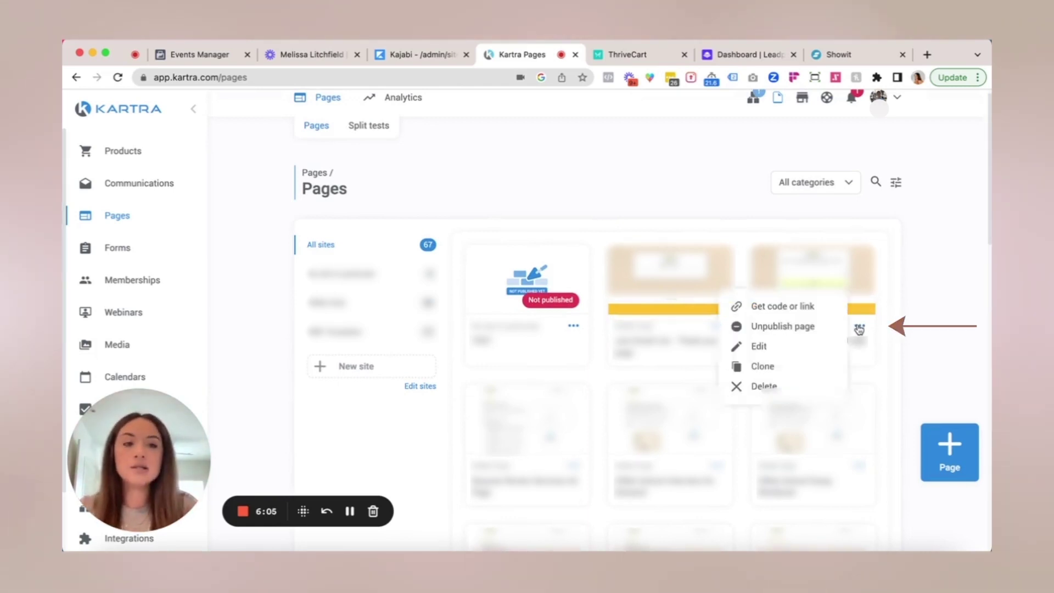
click(760, 346)
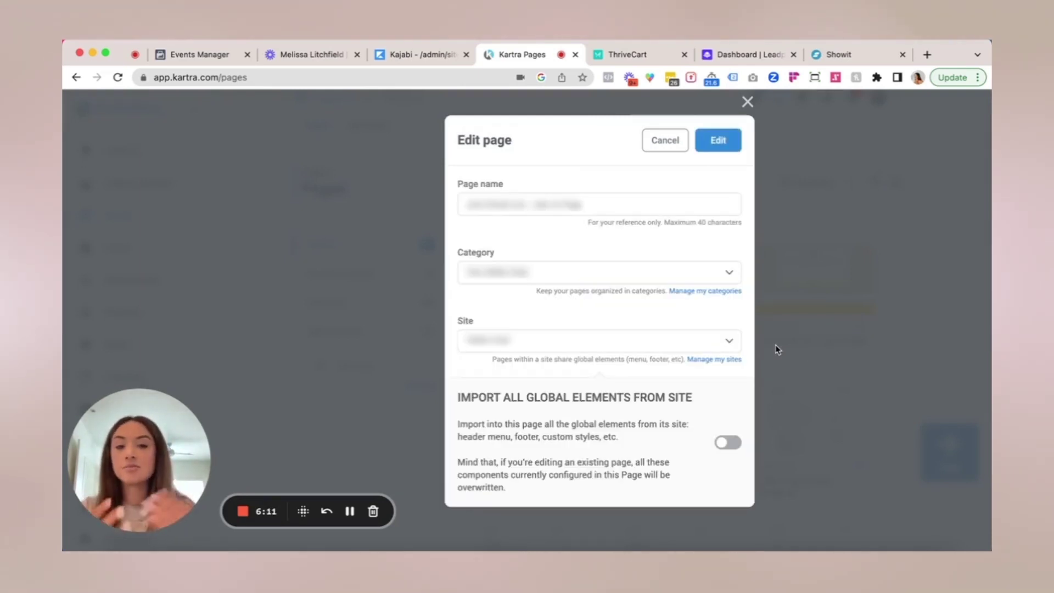
click(719, 141)
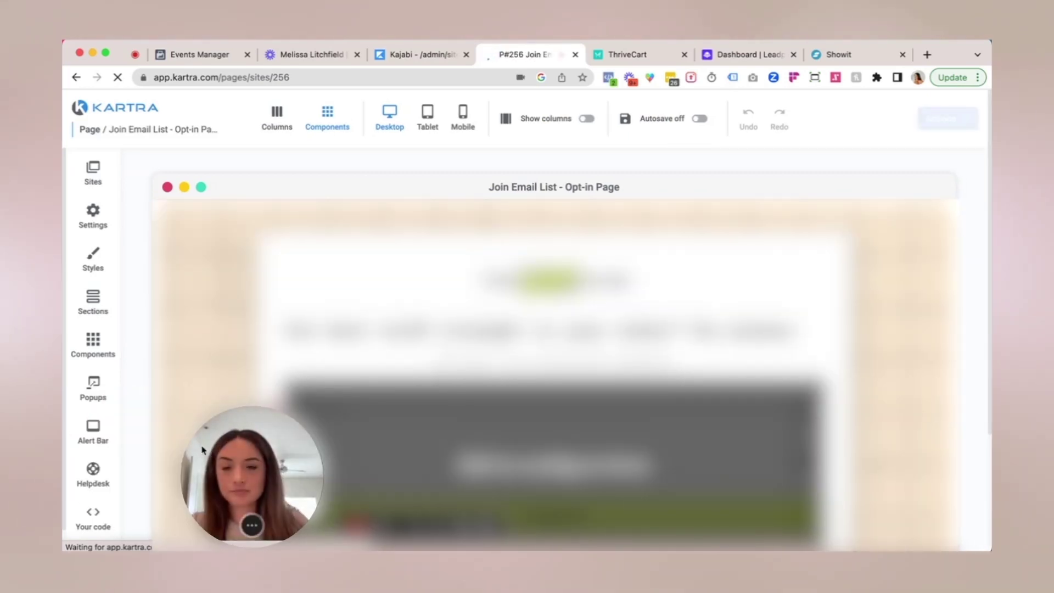
Paste the full Meta Pixel base code into the page's Facebook ADS Tracking Code field
click(94, 214)
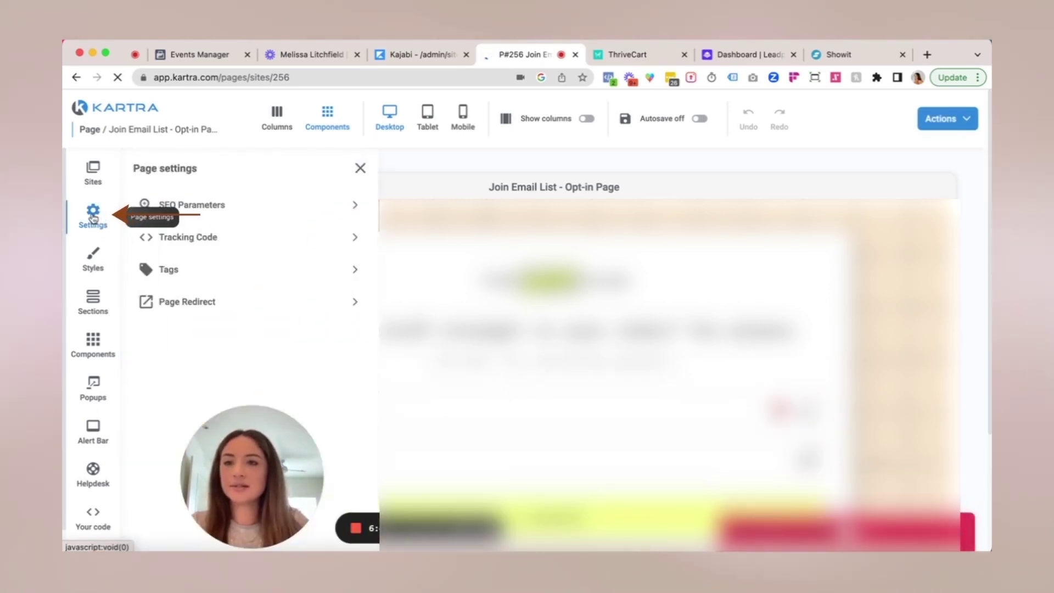
click(173, 238)
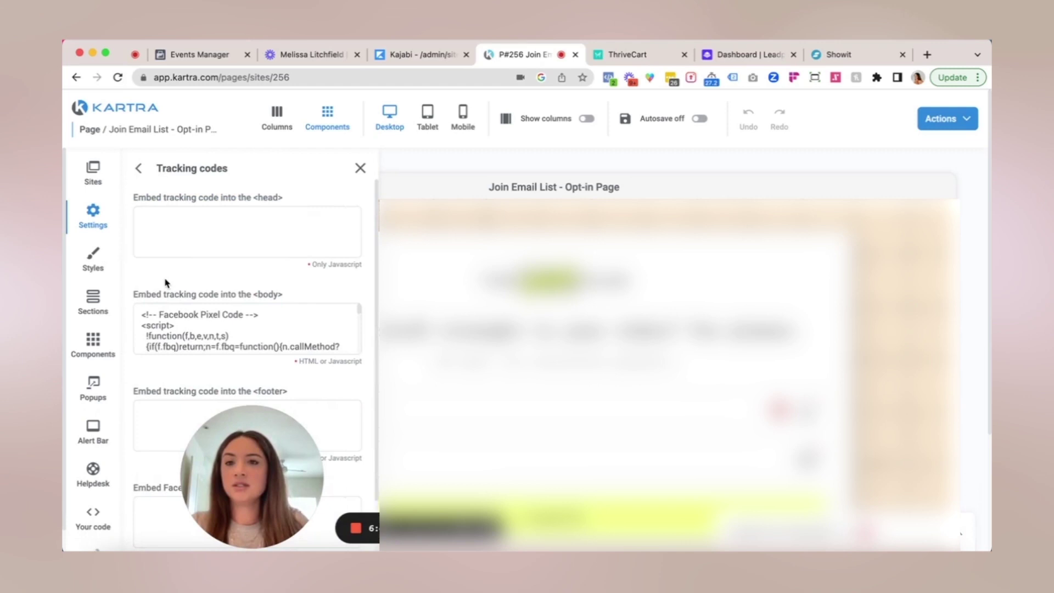
scroll(164, 281, down, 2)
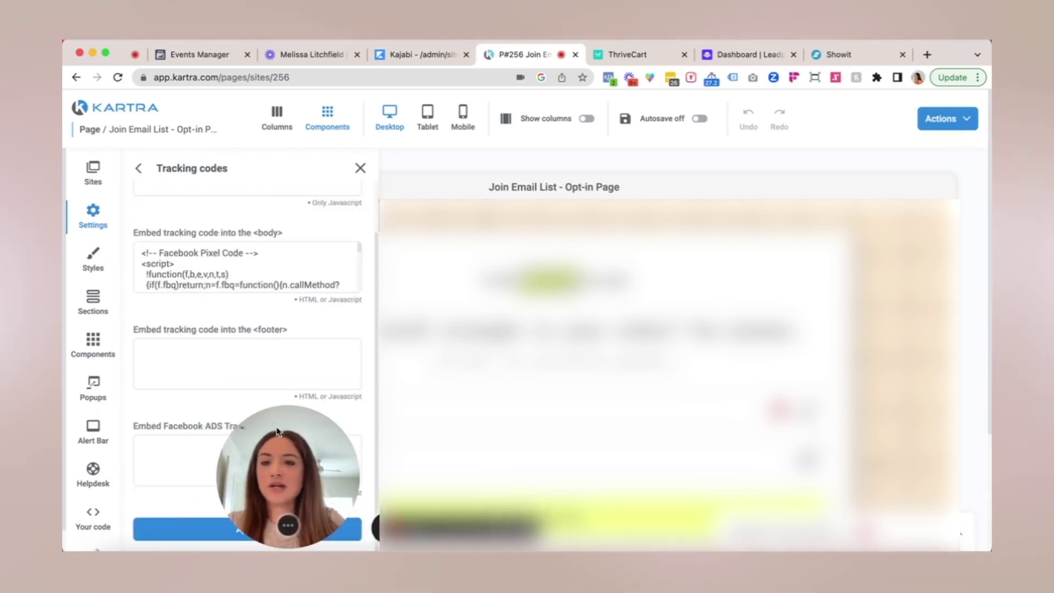
click(142, 454)
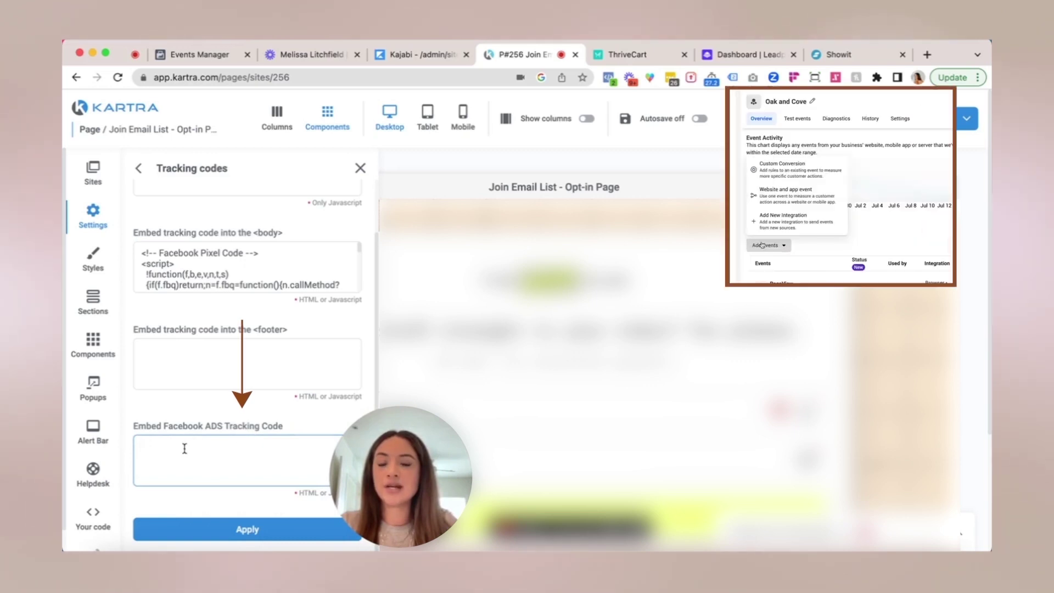
key(super+v)
key(super+a)
key(super+v)
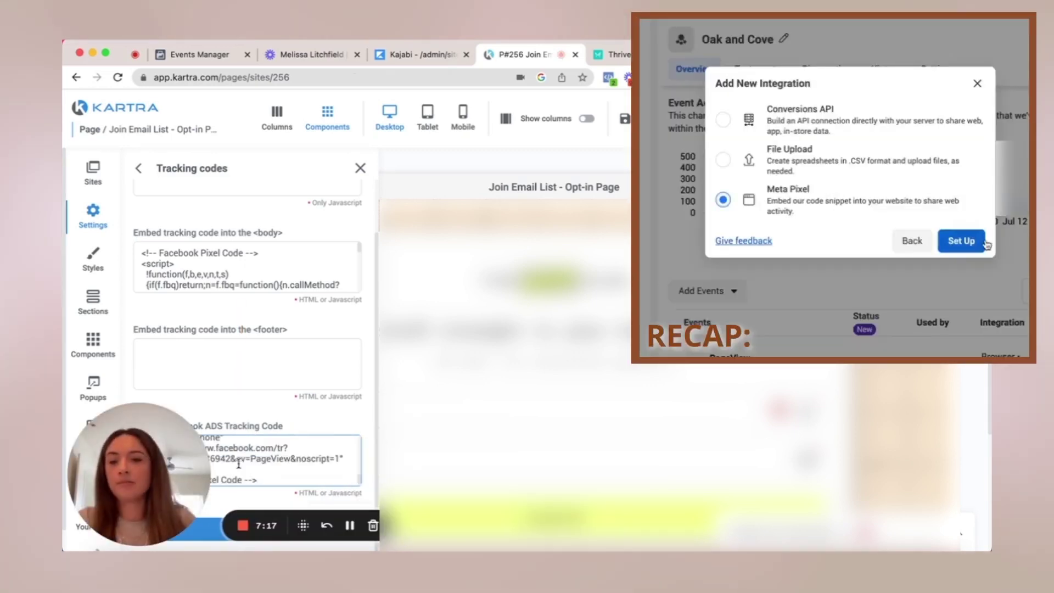
drag(132, 478, 136, 315)
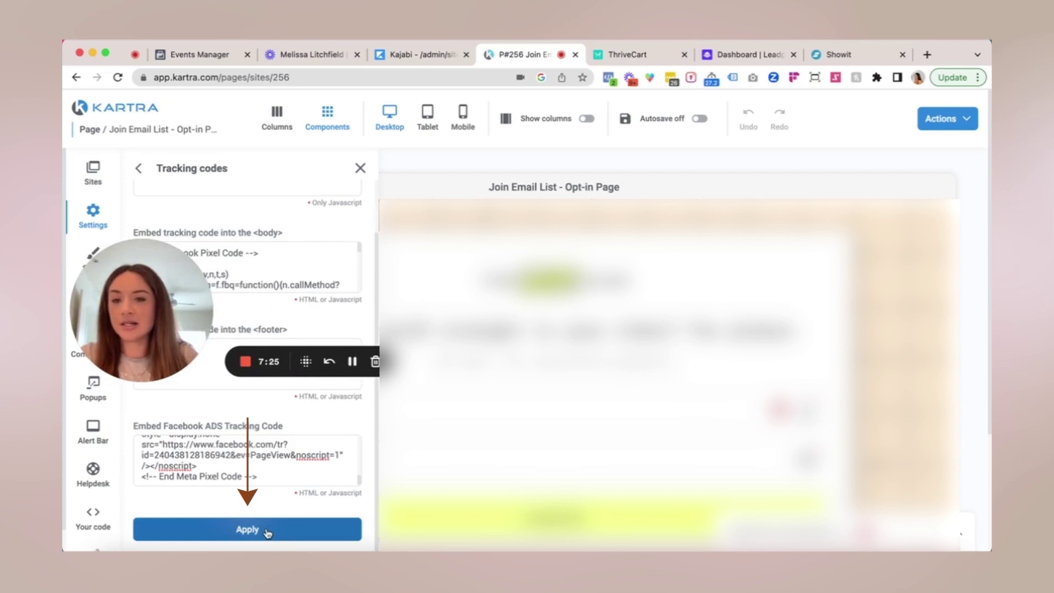
drag(154, 280, 151, 364)
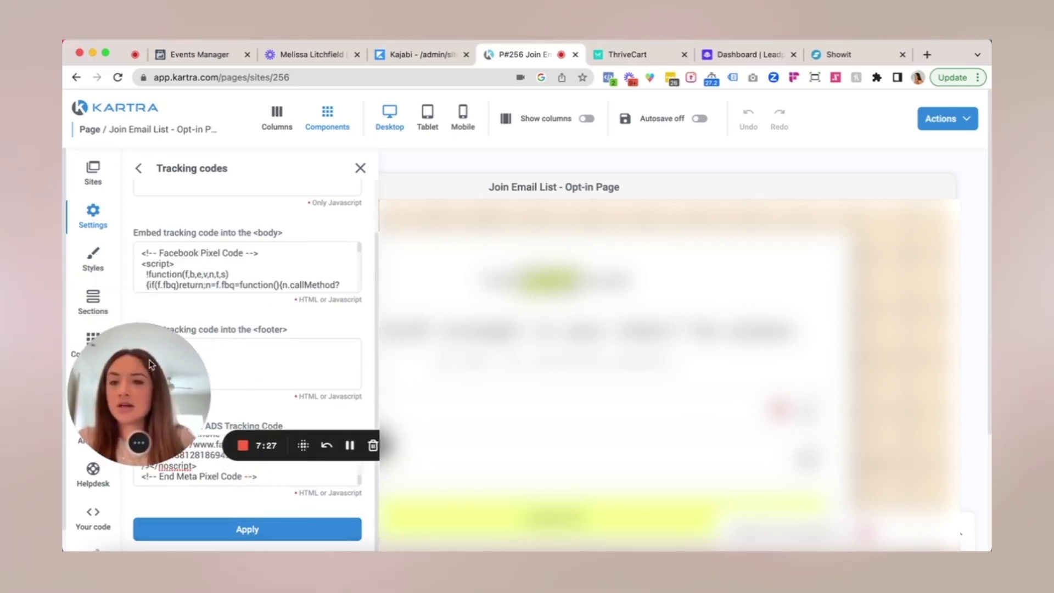
Delete the old pixel code from the body tracking field, apply, and publish the page live
click(271, 259)
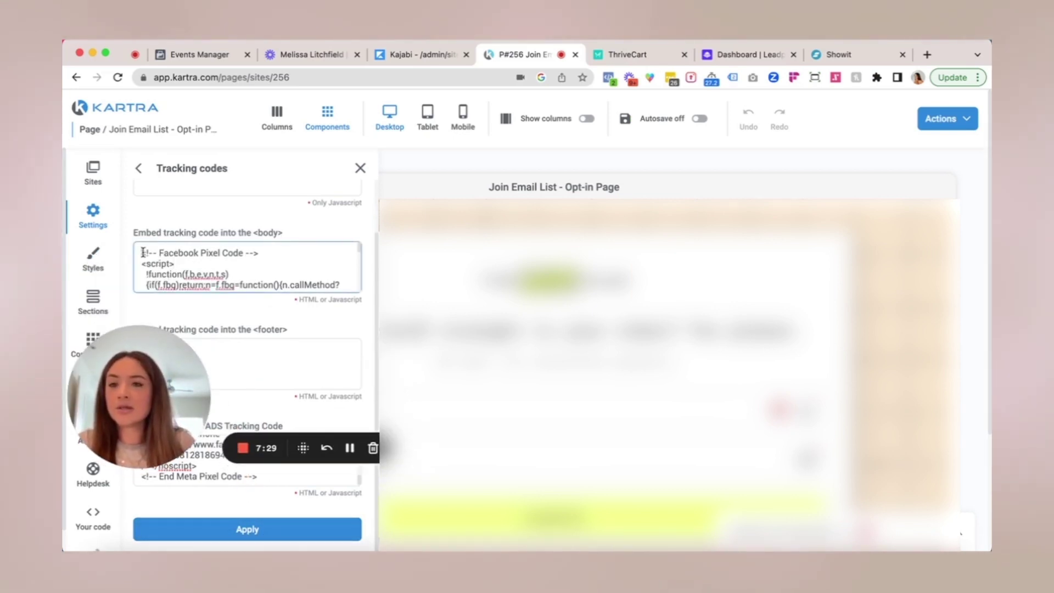
drag(142, 253, 198, 313)
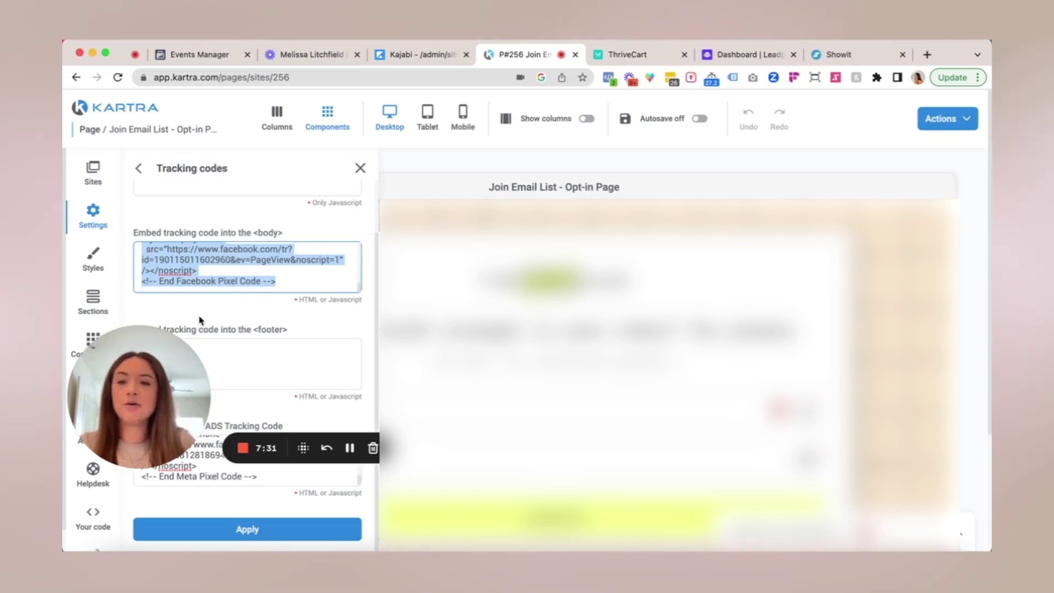
key(BackSpace)
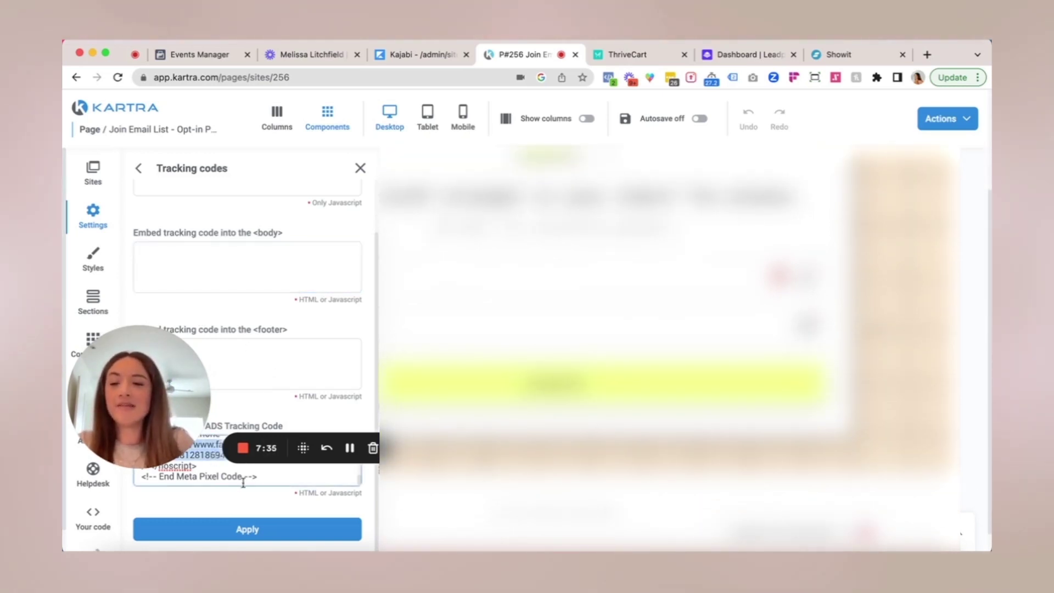
scroll(257, 479, down, 1)
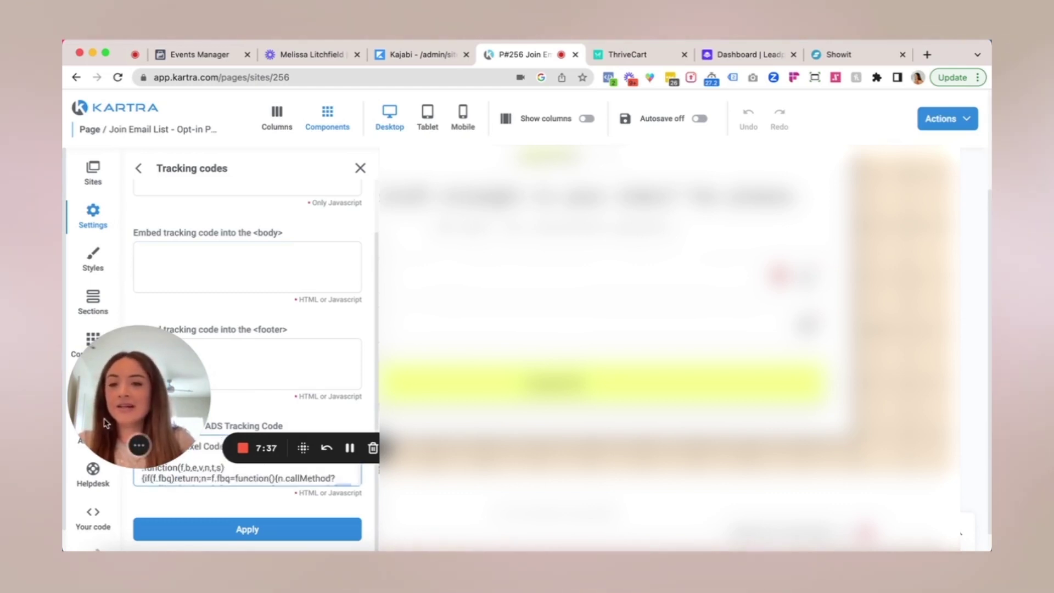
click(247, 529)
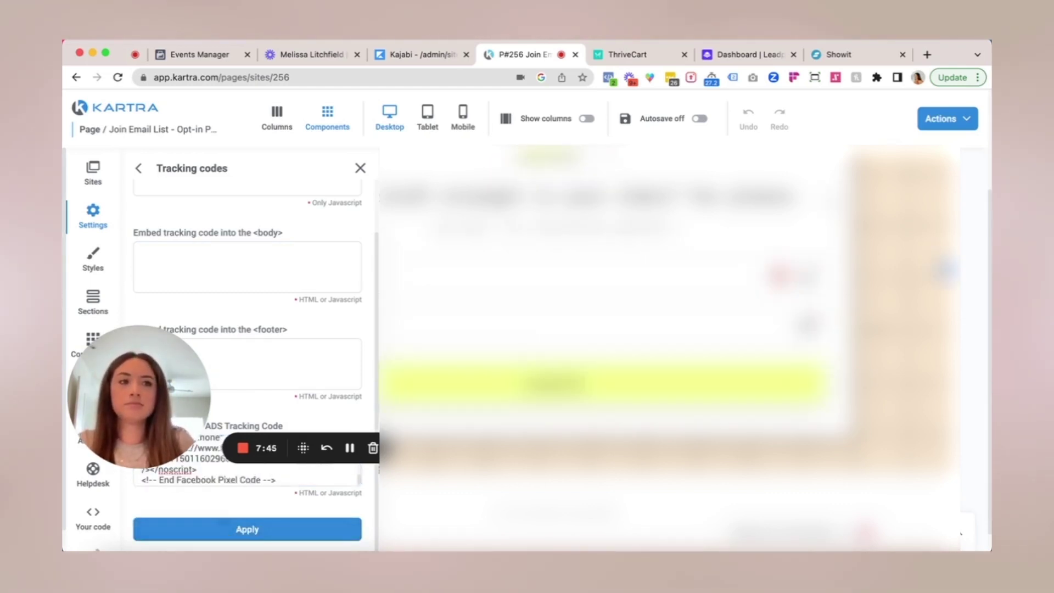
click(941, 119)
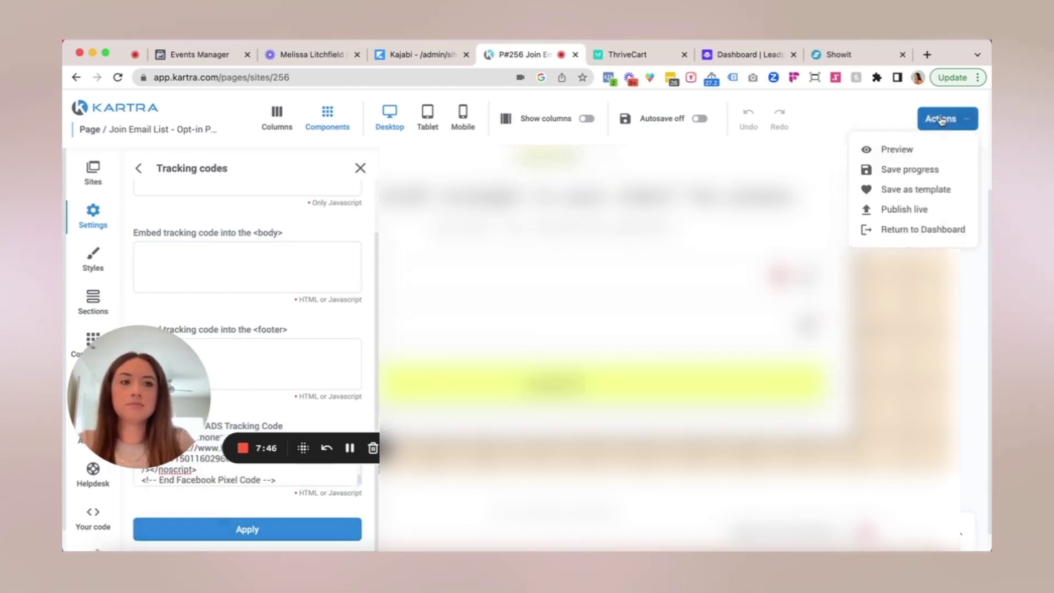
click(909, 209)
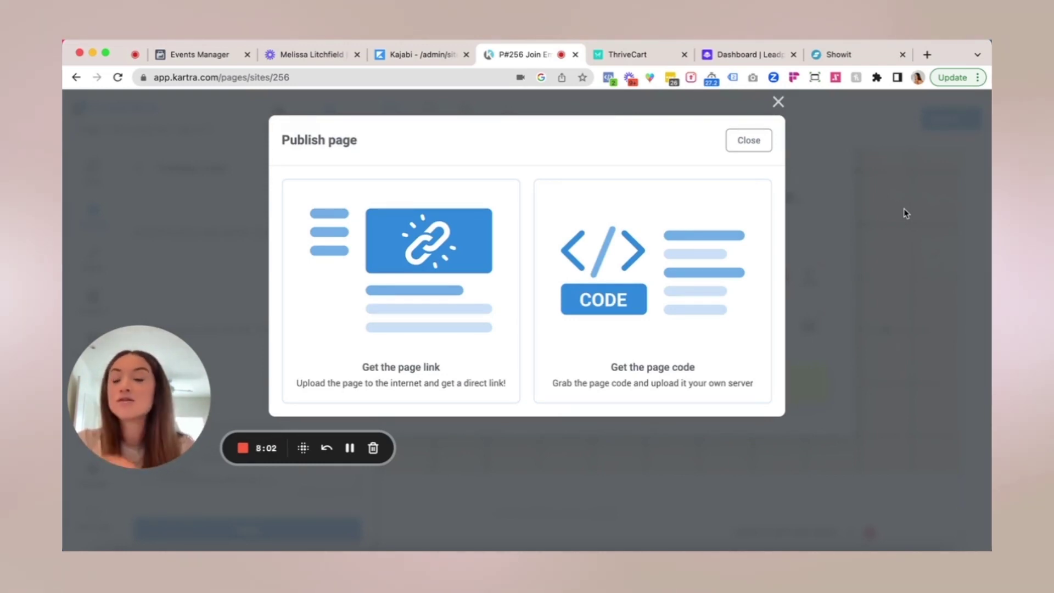
Get the opt-in page's live link and close the publishing window to return to the editor
click(421, 336)
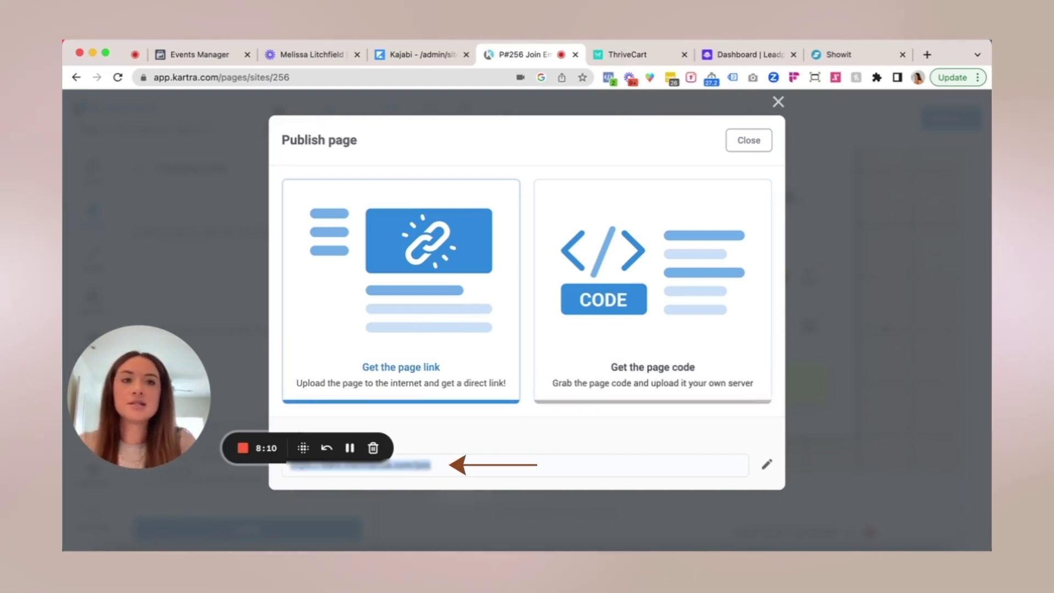
click(752, 144)
click(967, 119)
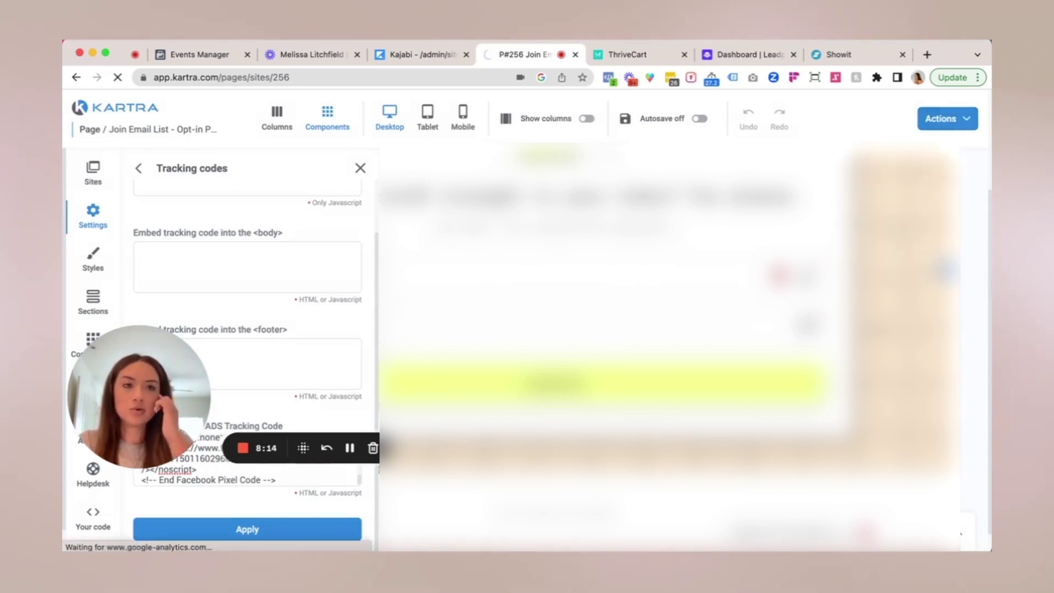
Load the published opt-in page's copied URL in a new browser tab
click(927, 55)
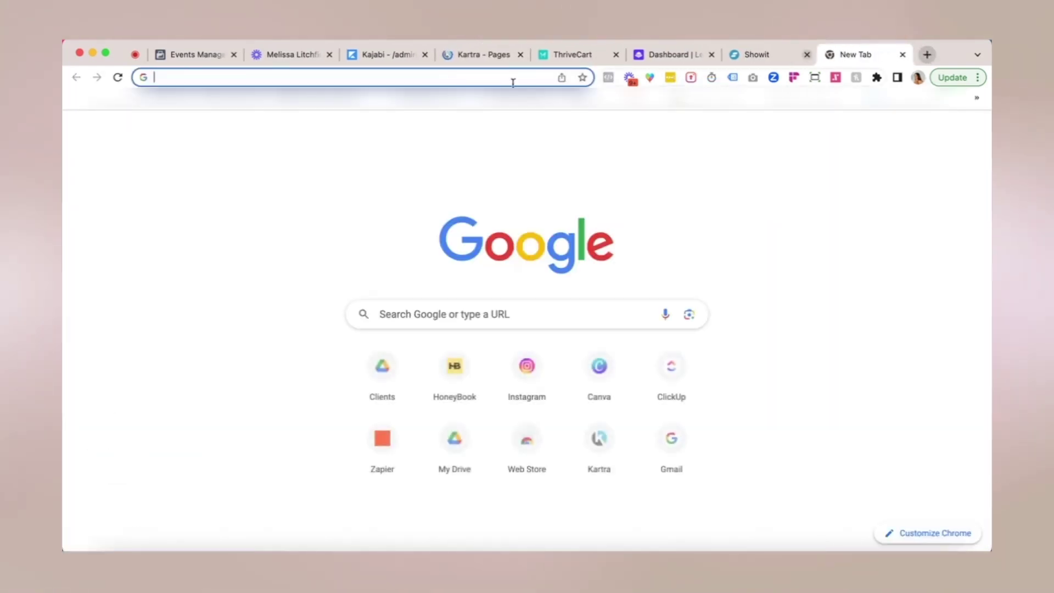
key(super+v)
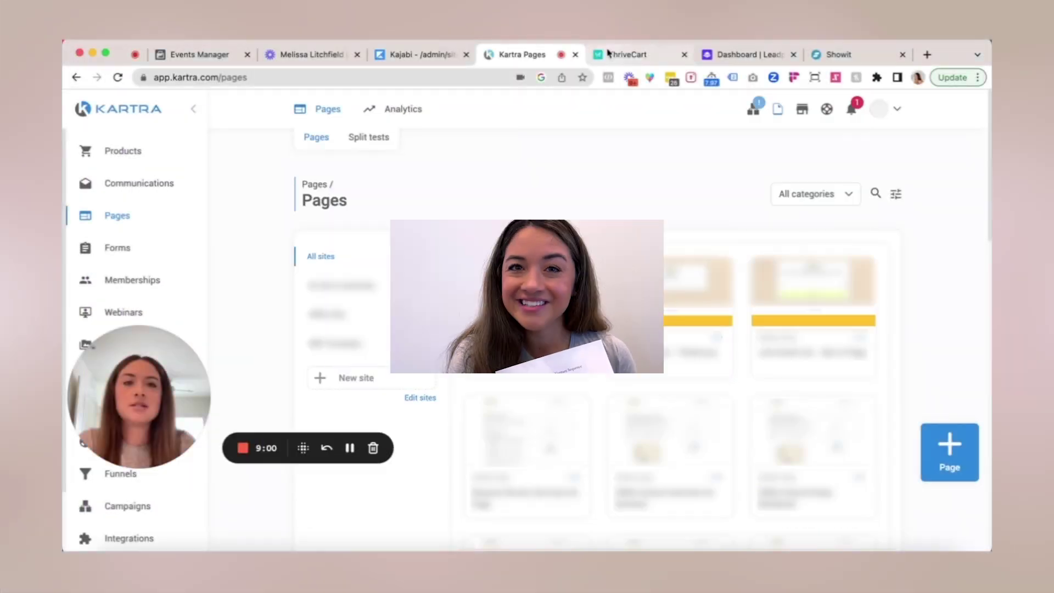
In ThriveCart, edit the Agency Mini-Mastermind Month-to-Month product's checkout tracking and select the FB Pixel ID field
click(626, 54)
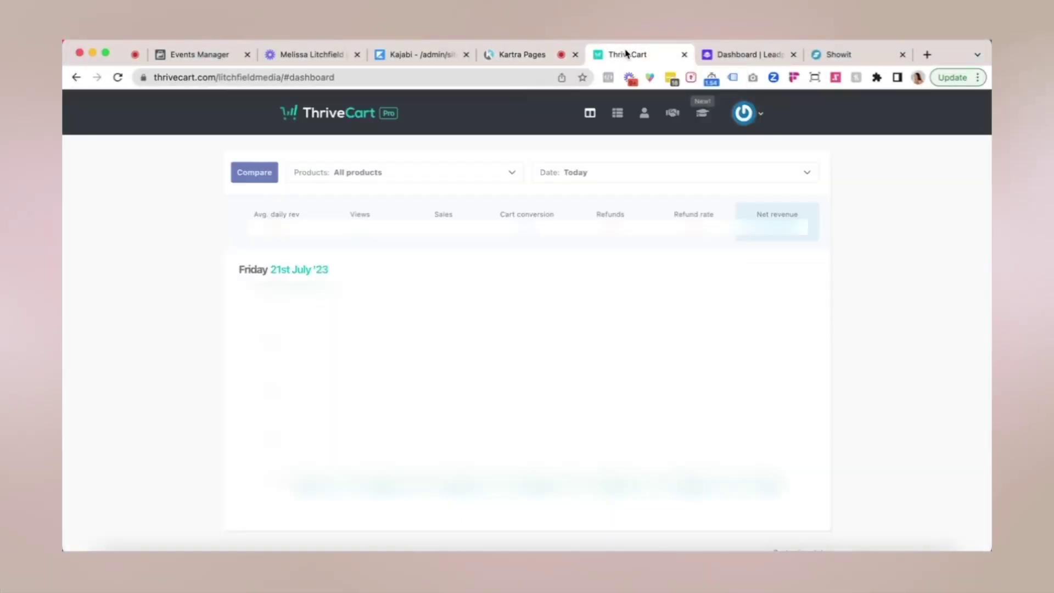
click(616, 118)
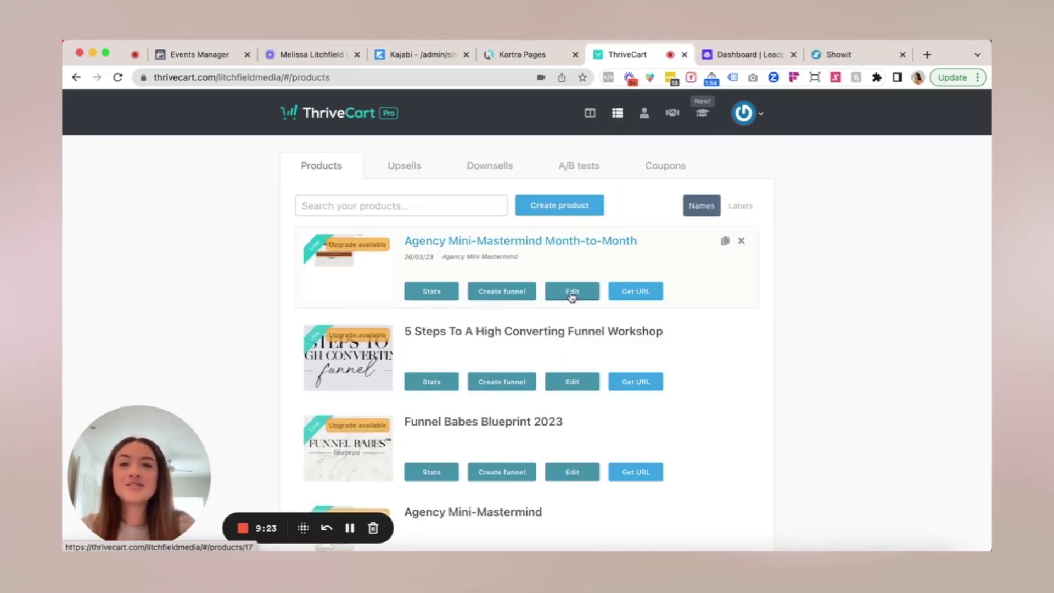
click(572, 295)
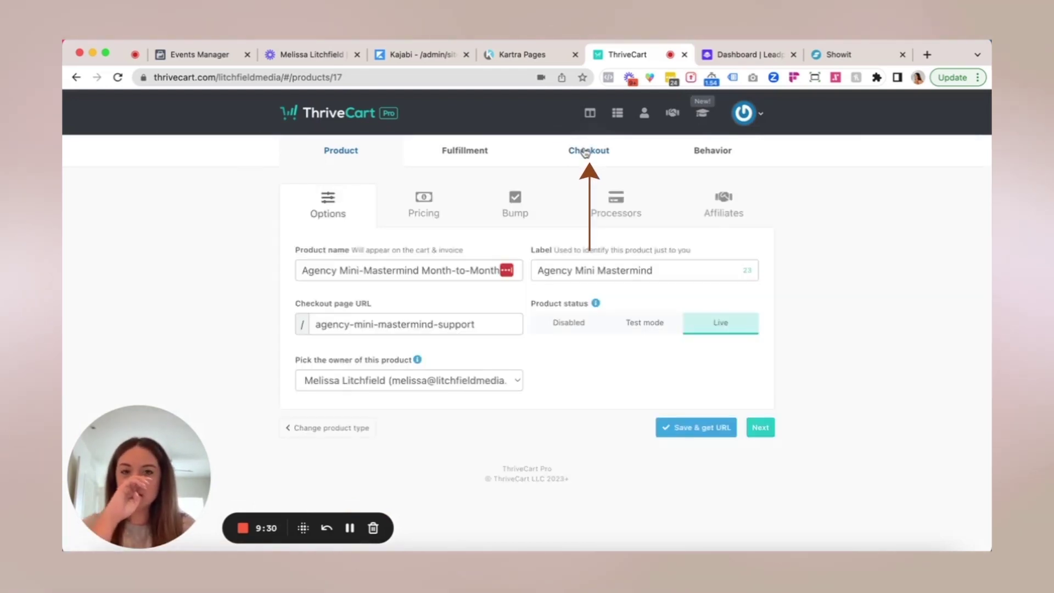
click(585, 154)
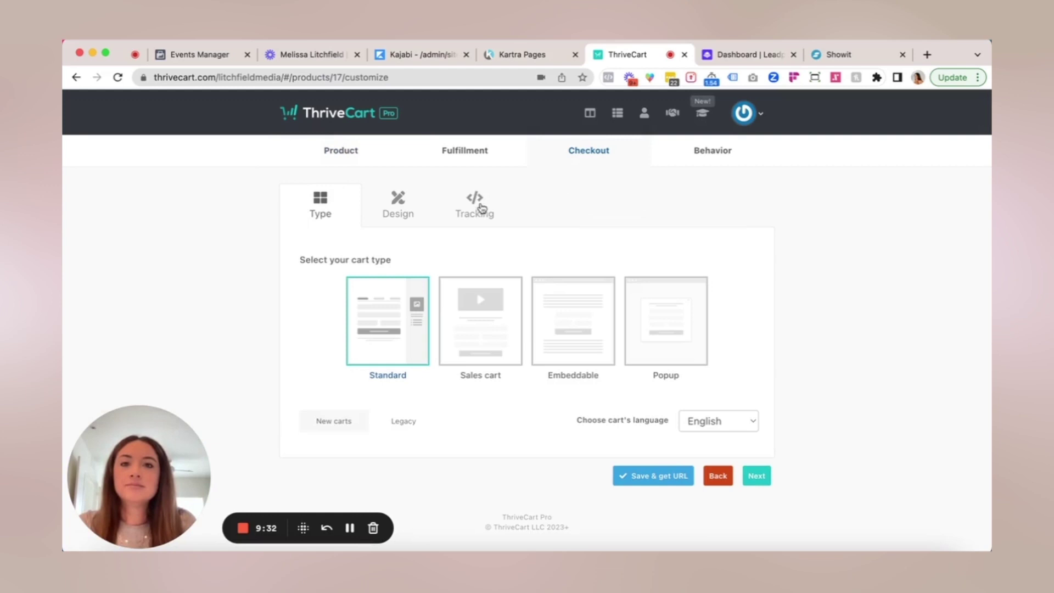
click(481, 208)
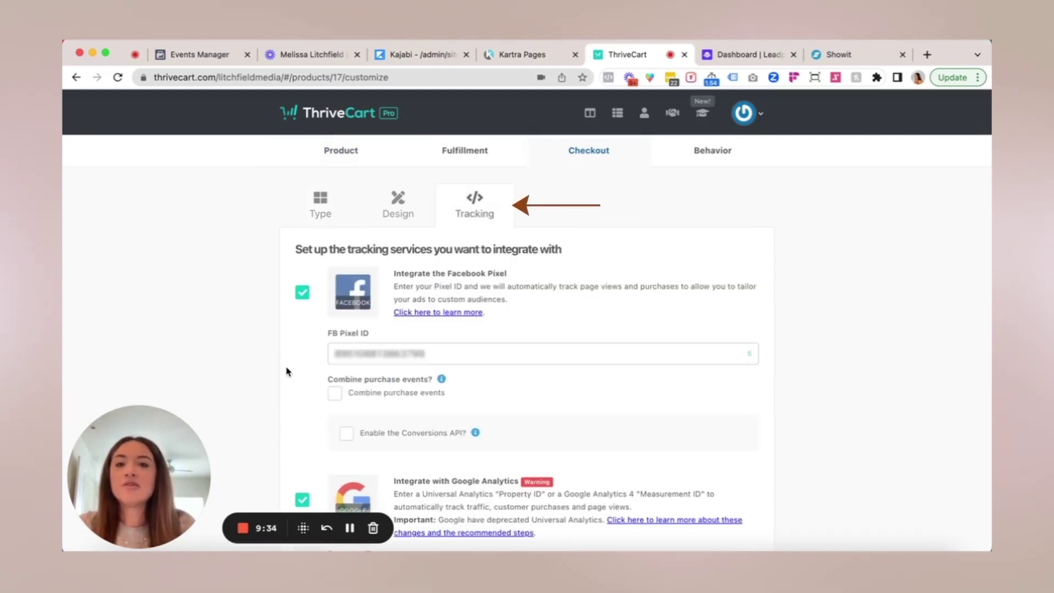
scroll(286, 372, down, 3)
scroll(287, 369, up, 3)
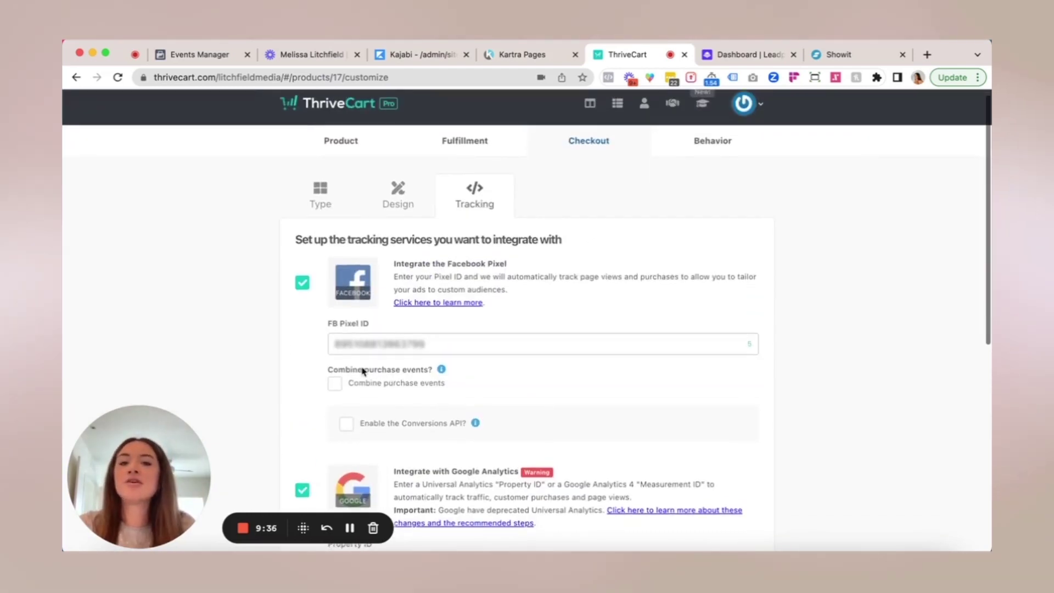
click(436, 343)
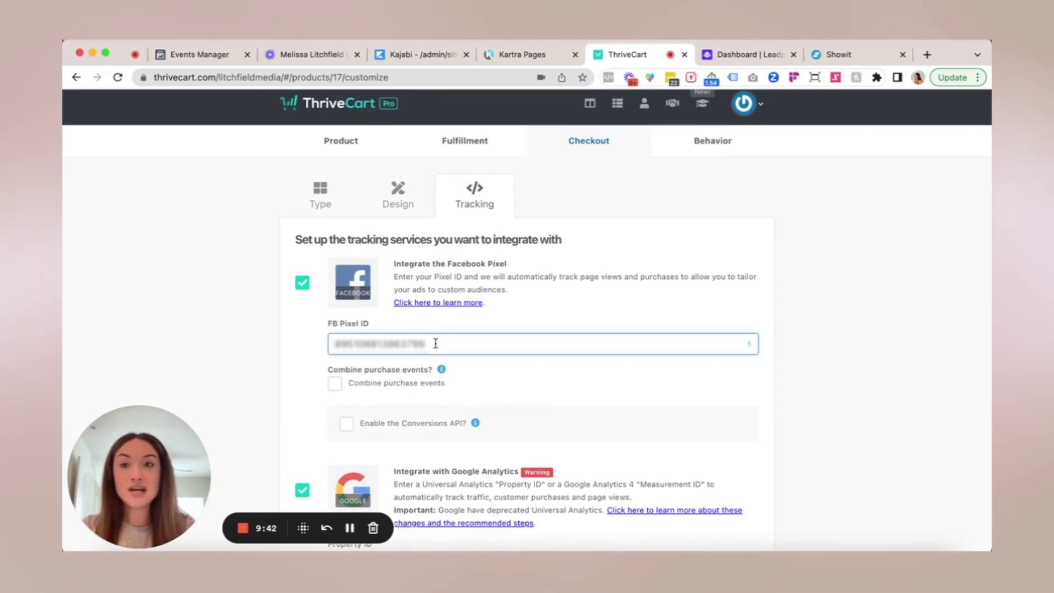
View the Oak and Cove dataset overview in Events Manager, then return to ThriveCart's tracking settings
click(182, 56)
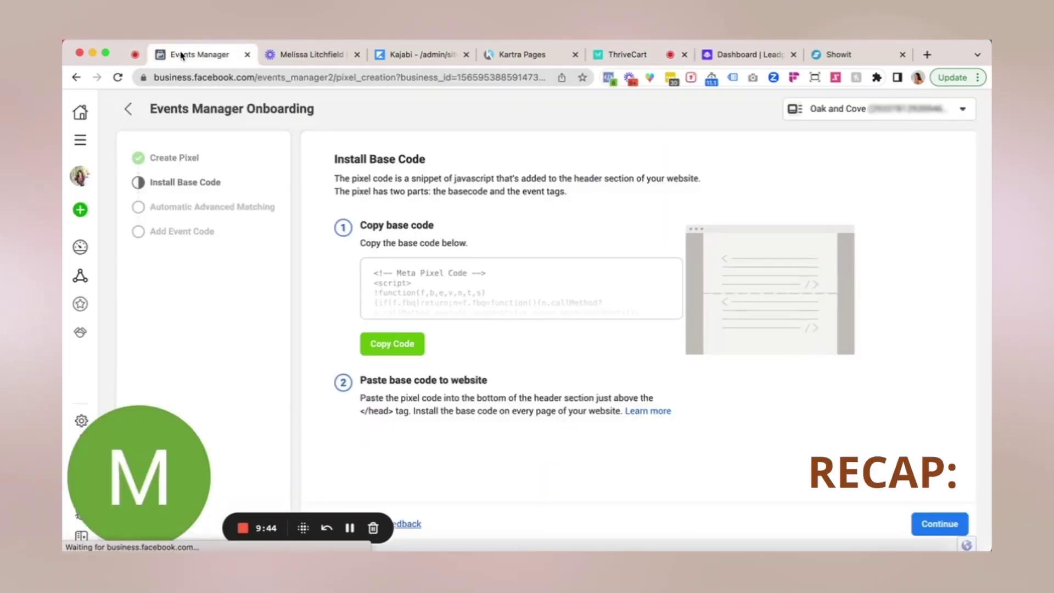
click(132, 107)
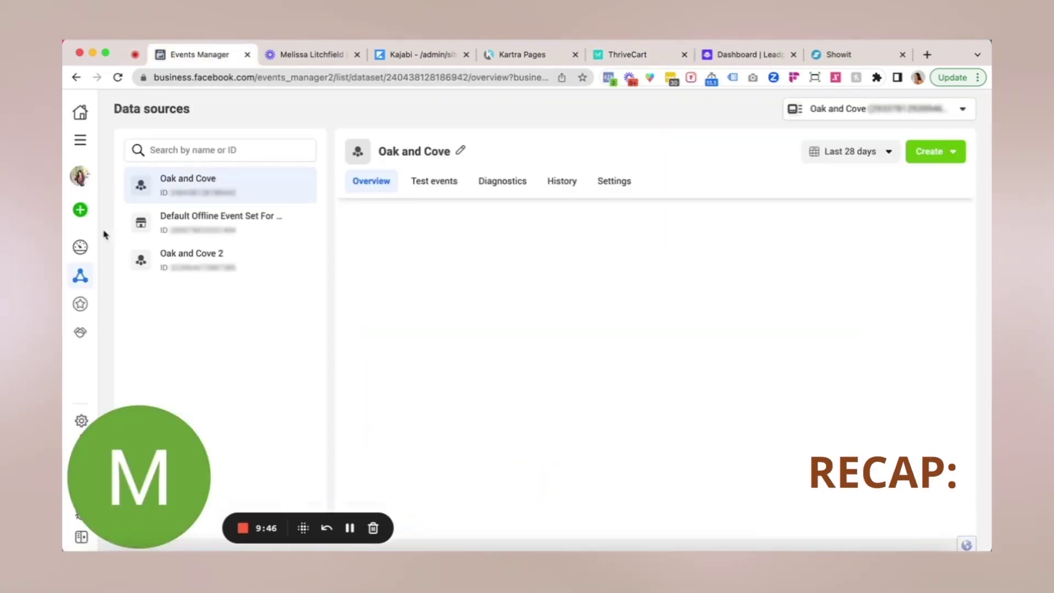
click(230, 199)
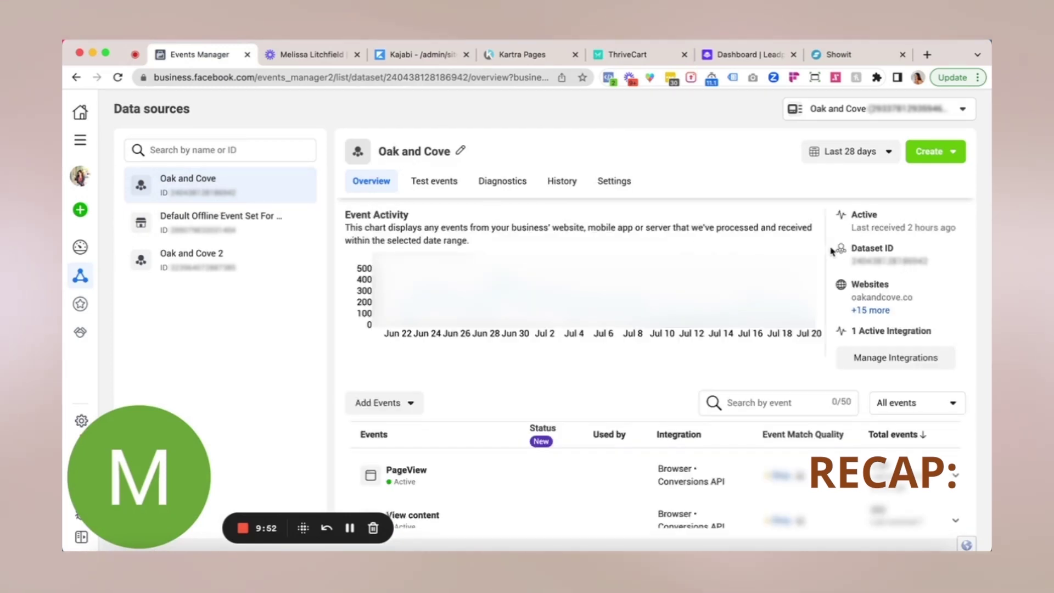
click(627, 54)
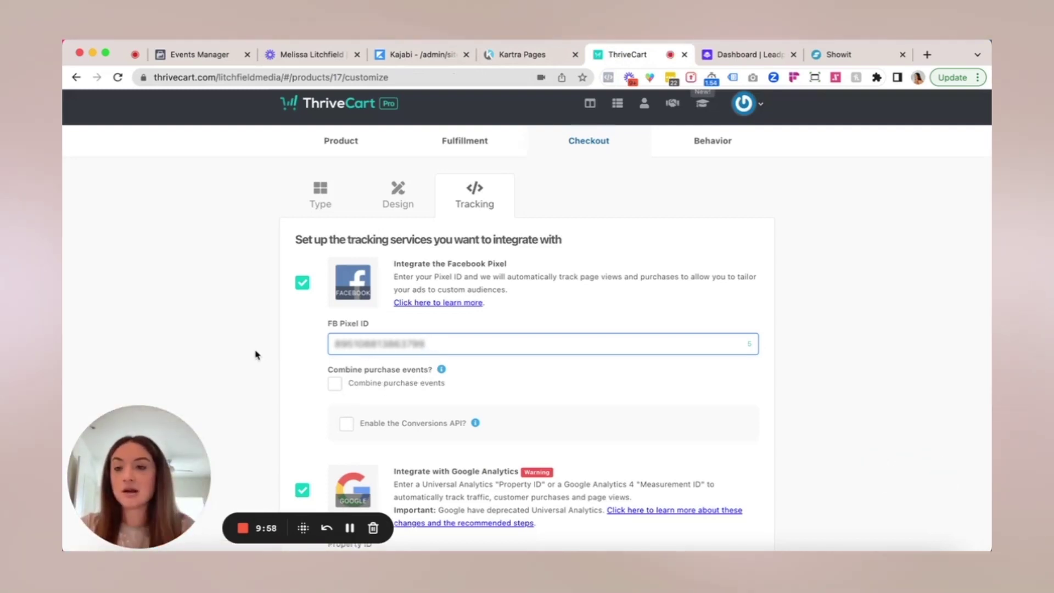
scroll(255, 355, down, 3)
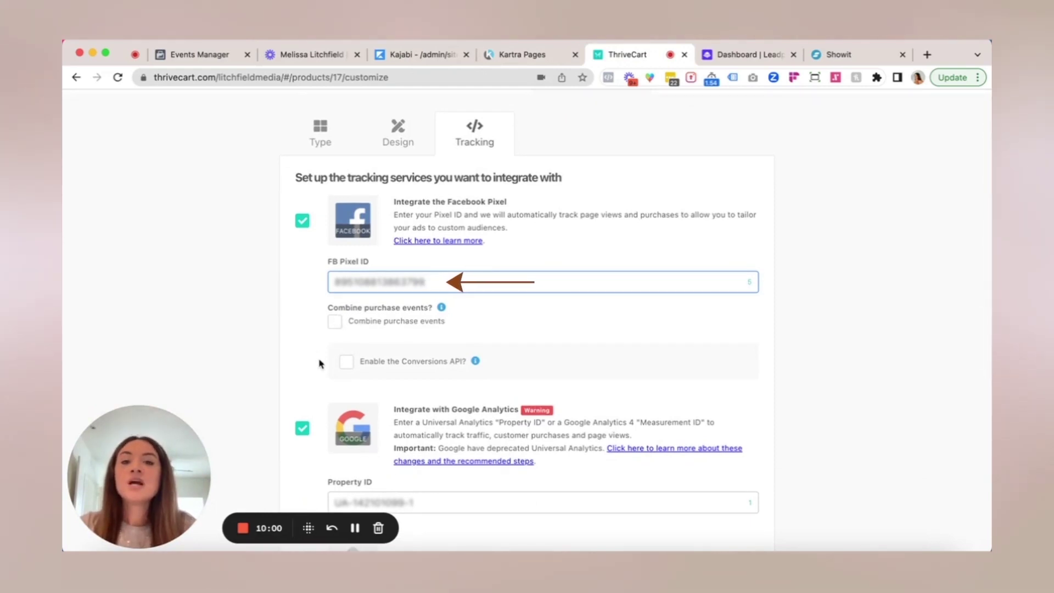
click(345, 366)
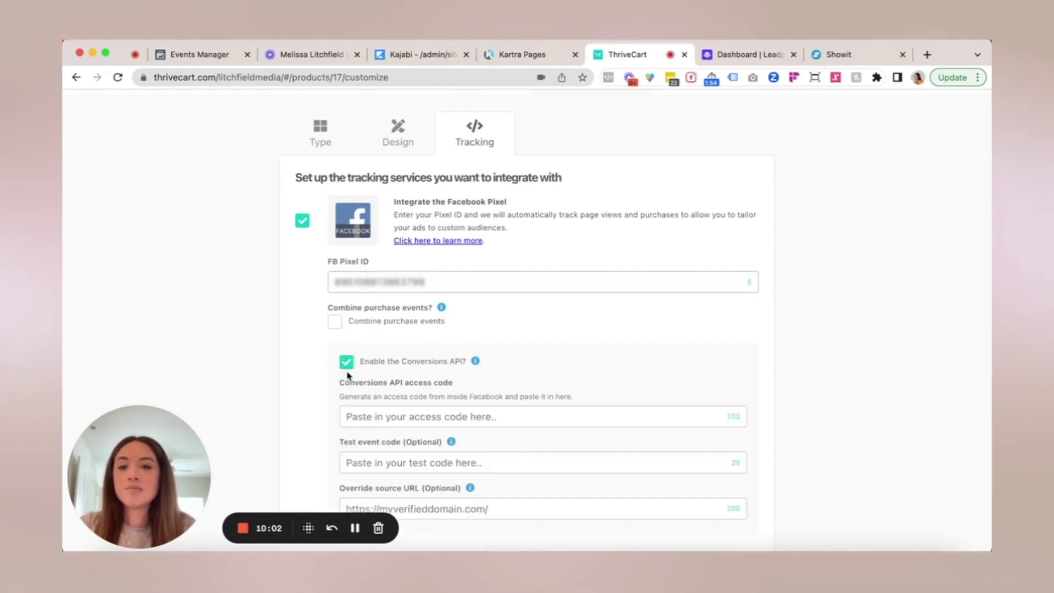
scroll(347, 376, down, 4)
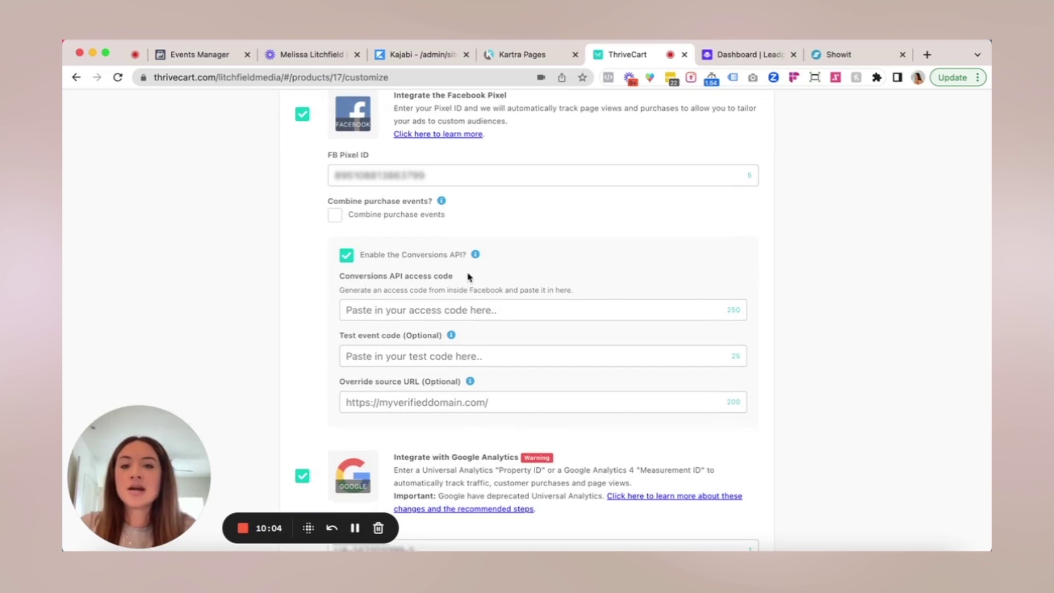
click(346, 254)
scroll(344, 259, up, 1)
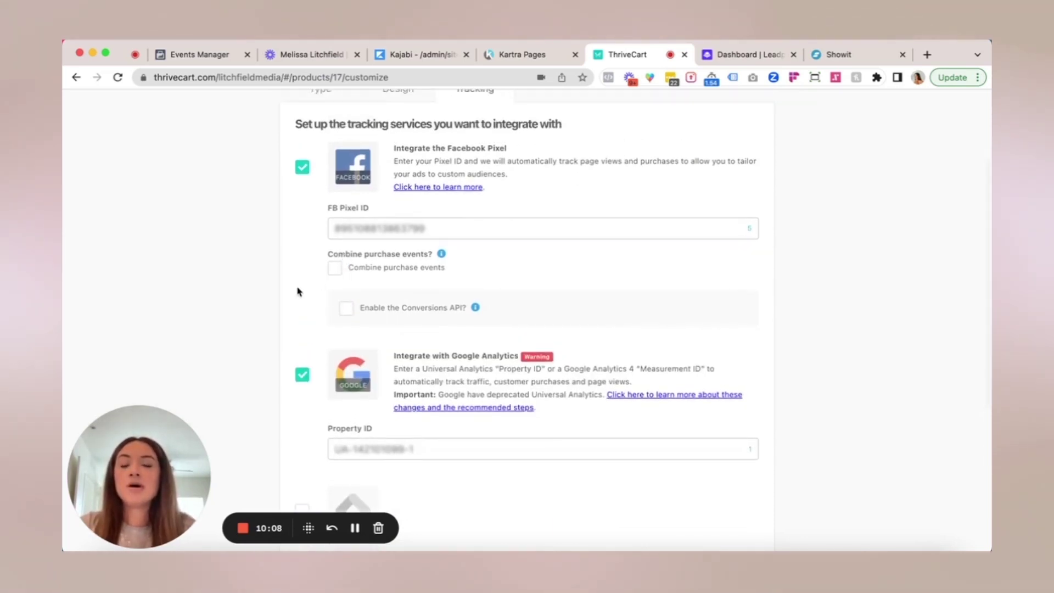
scroll(299, 291, up, 3)
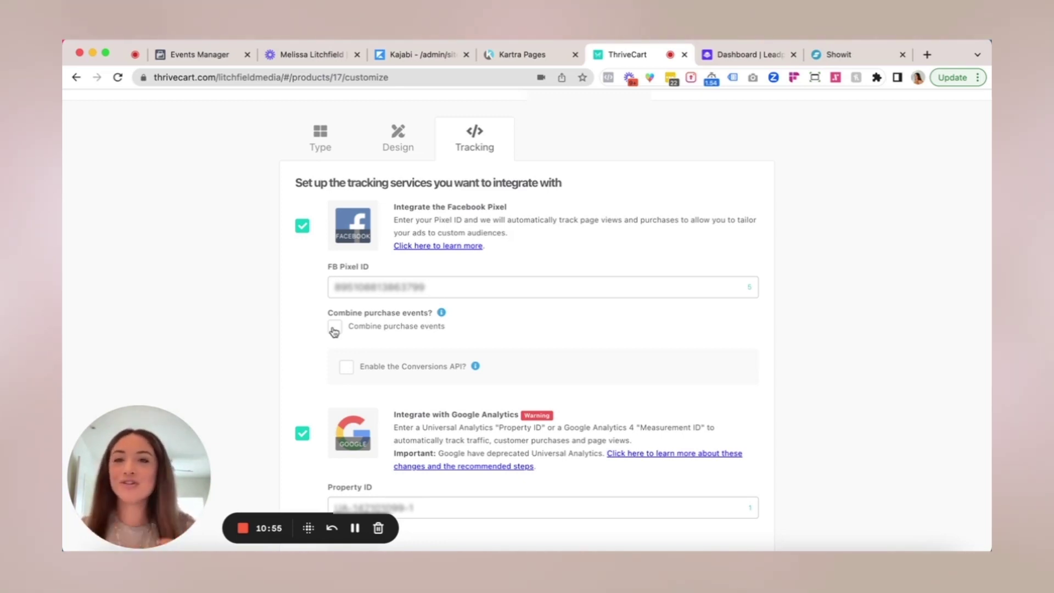
Save the product's tracking settings with Save & get URL
scroll(280, 297, down, 6)
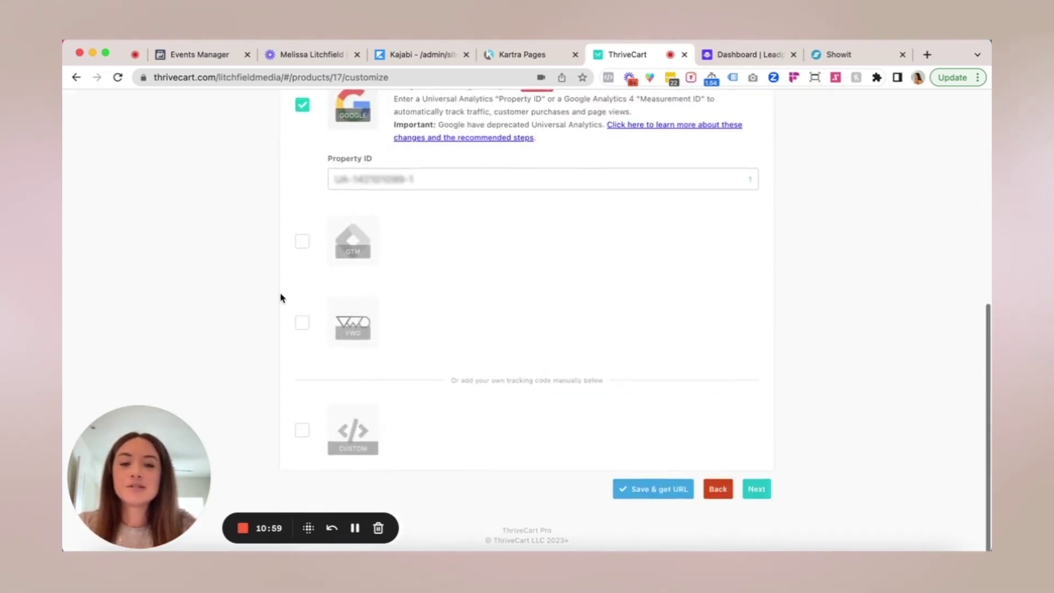
click(648, 490)
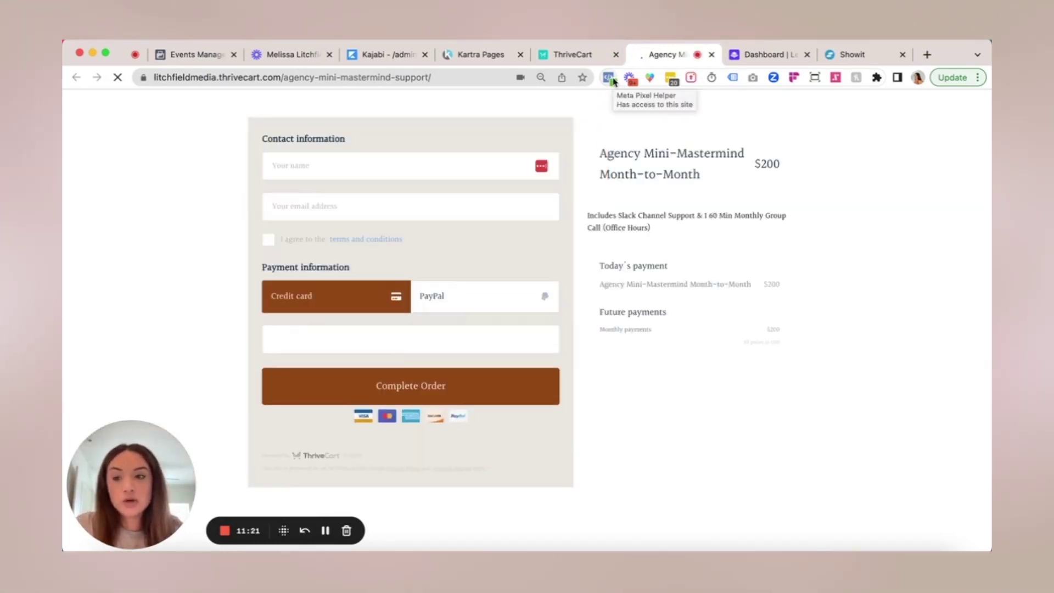
Inspect the checkout's pixel in Meta Pixel Helper, including the InitiateCheckout warning details
click(614, 81)
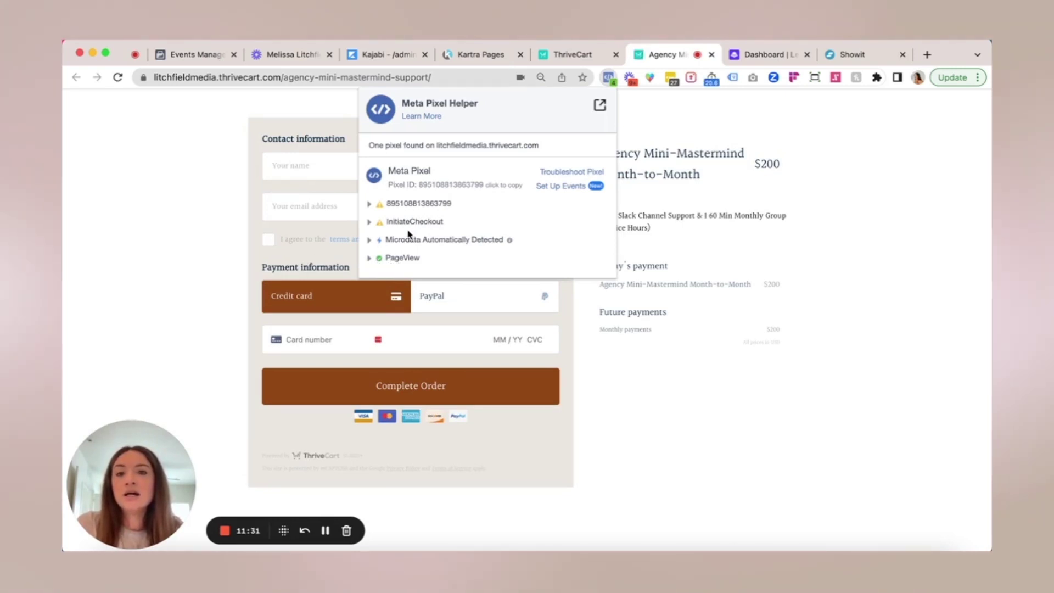
click(158, 294)
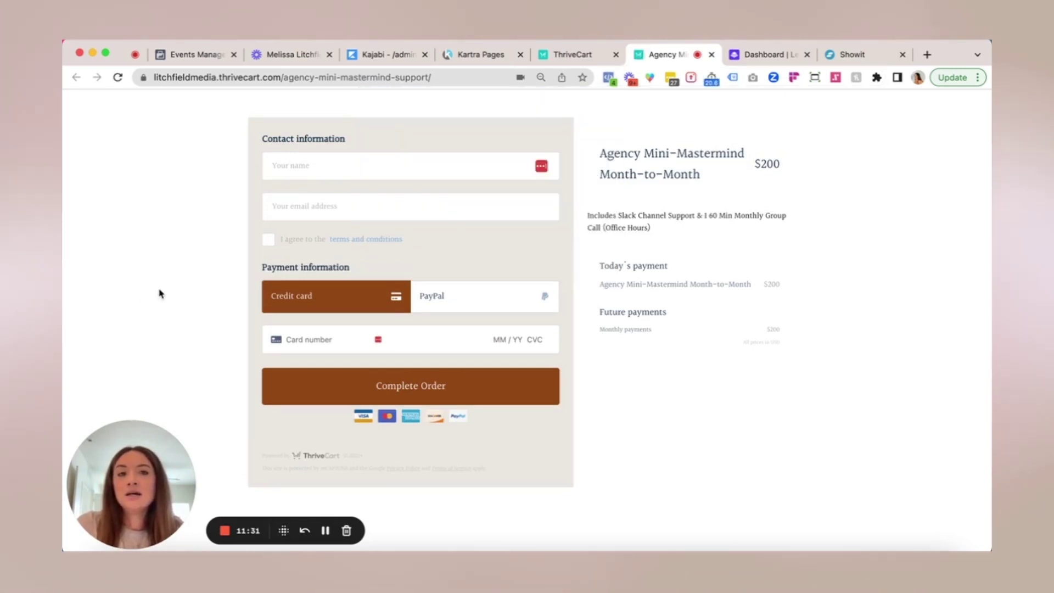
click(609, 78)
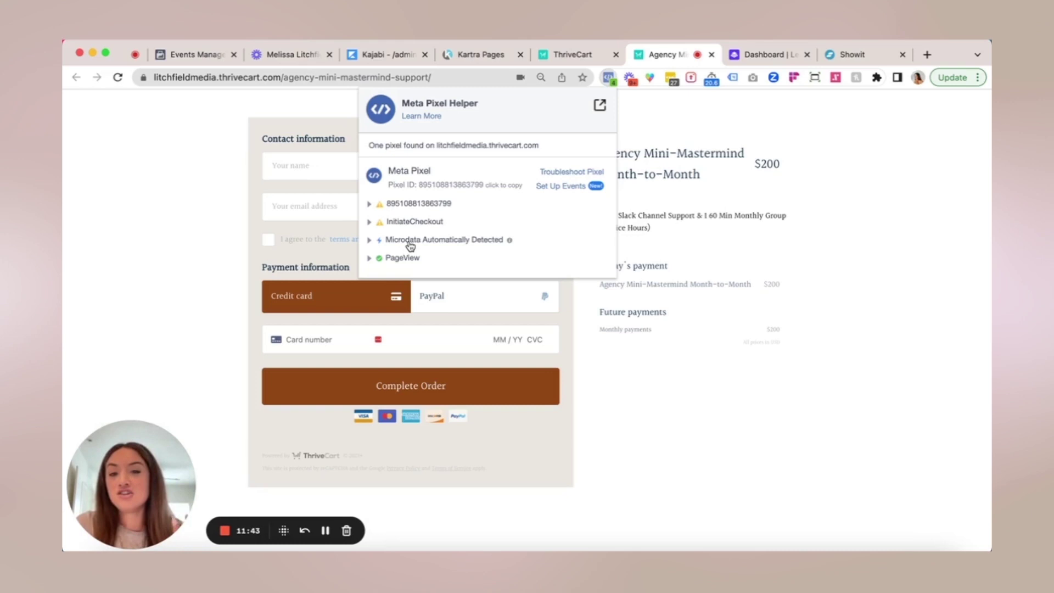
click(369, 222)
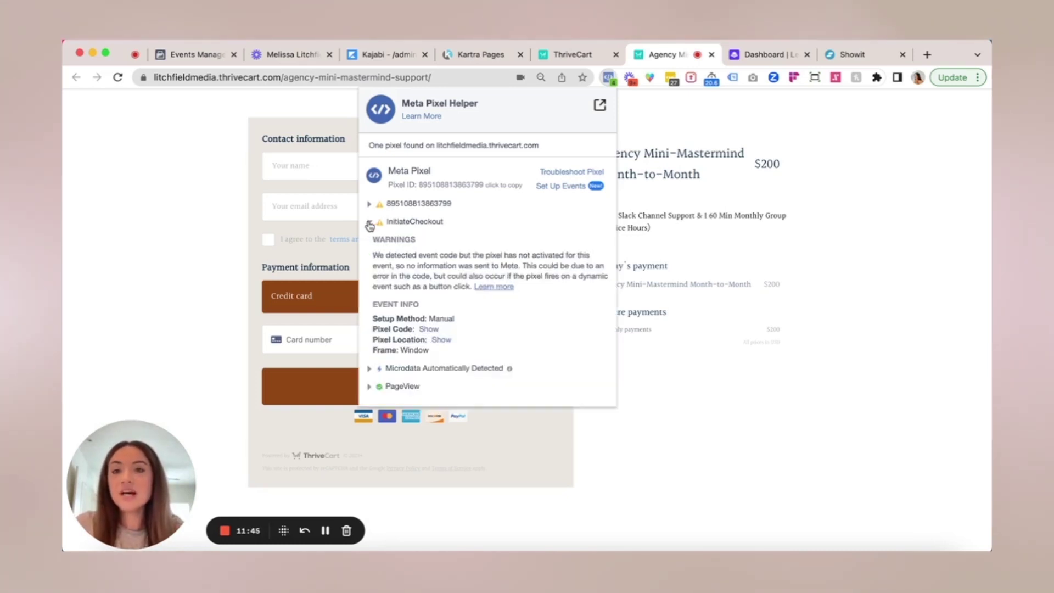
click(286, 169)
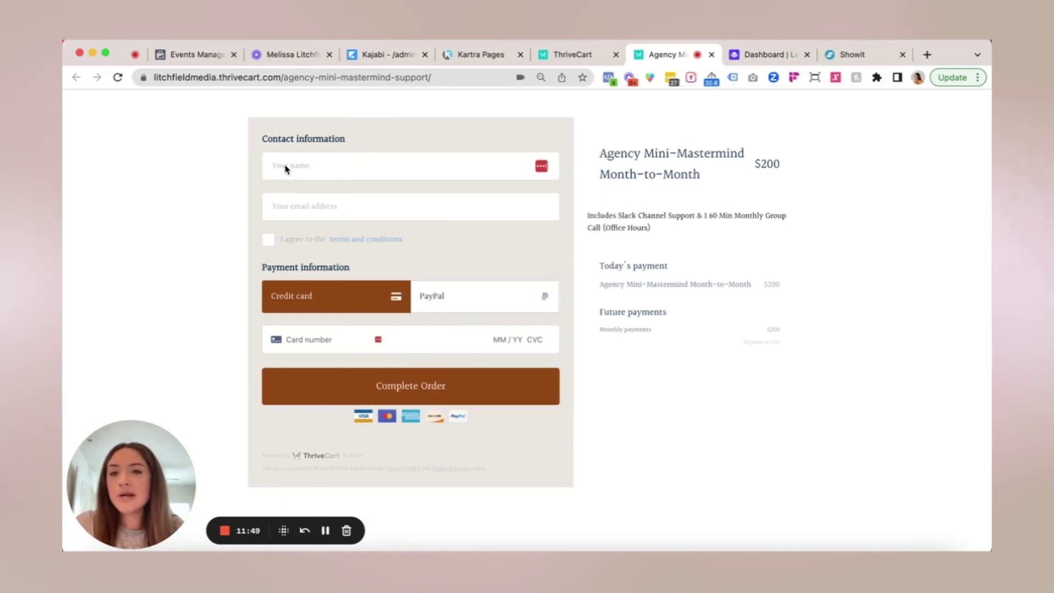
Select the checkout name field, recheck the pixel events, then close the checkout tab
click(283, 165)
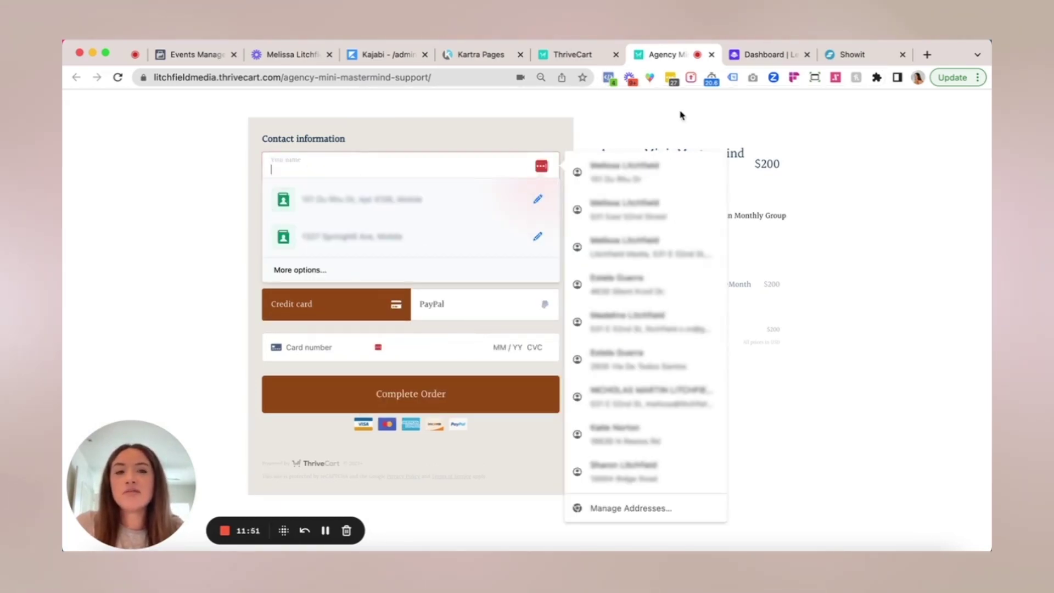
click(609, 77)
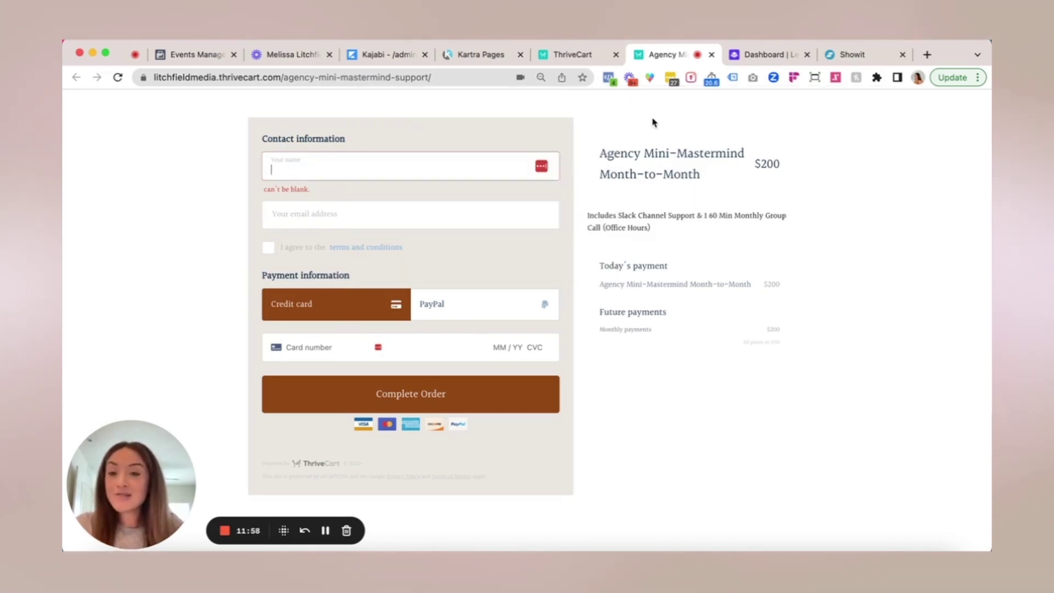
click(712, 55)
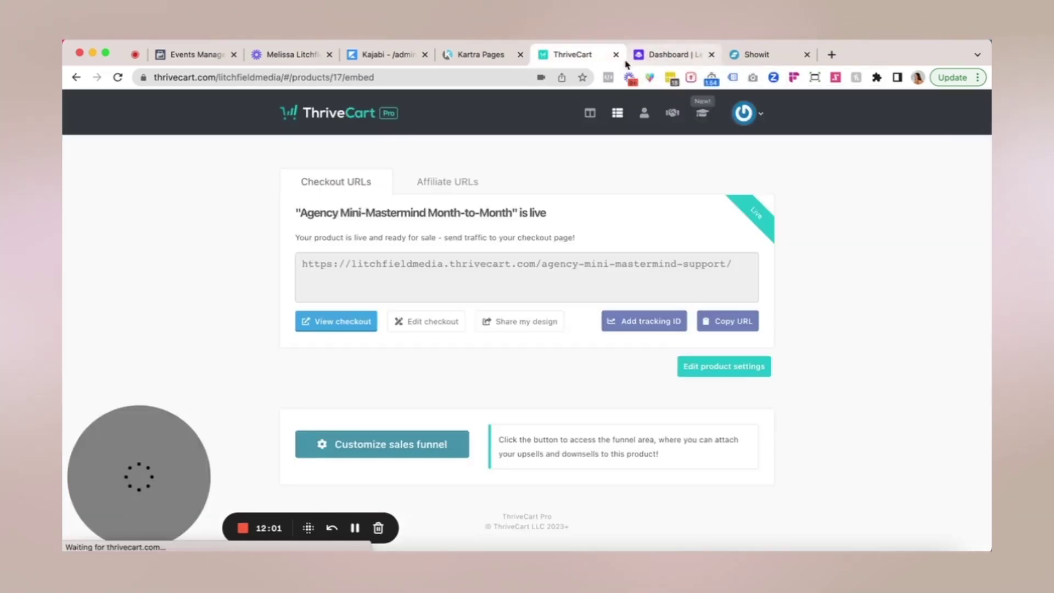
Switch to the Dashboard | Leadpages tab
click(680, 55)
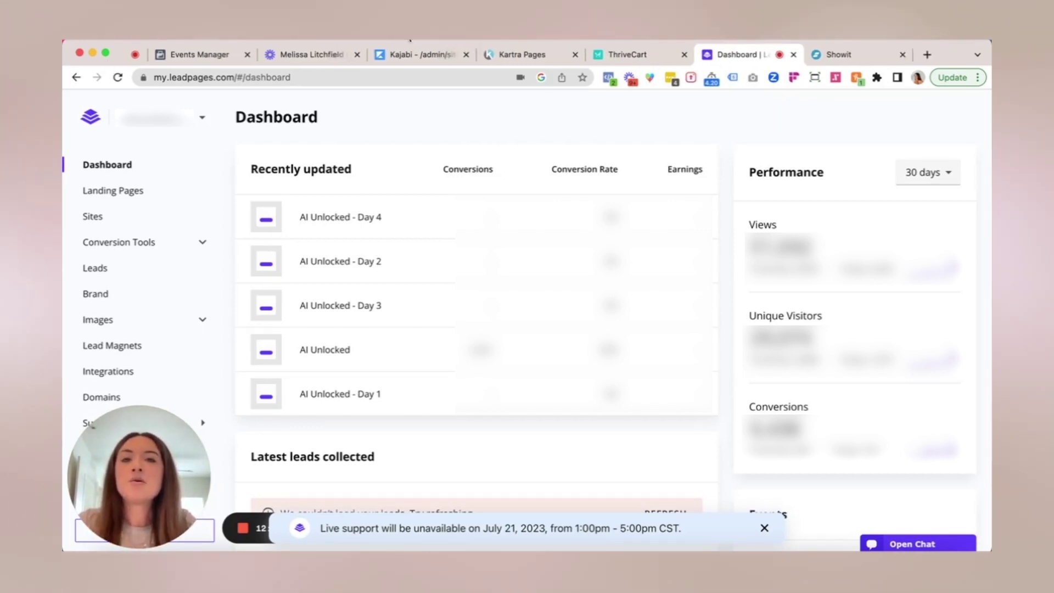
Add a new manually installed Meta Pixel integration in Events Manager and copy its base code
click(221, 55)
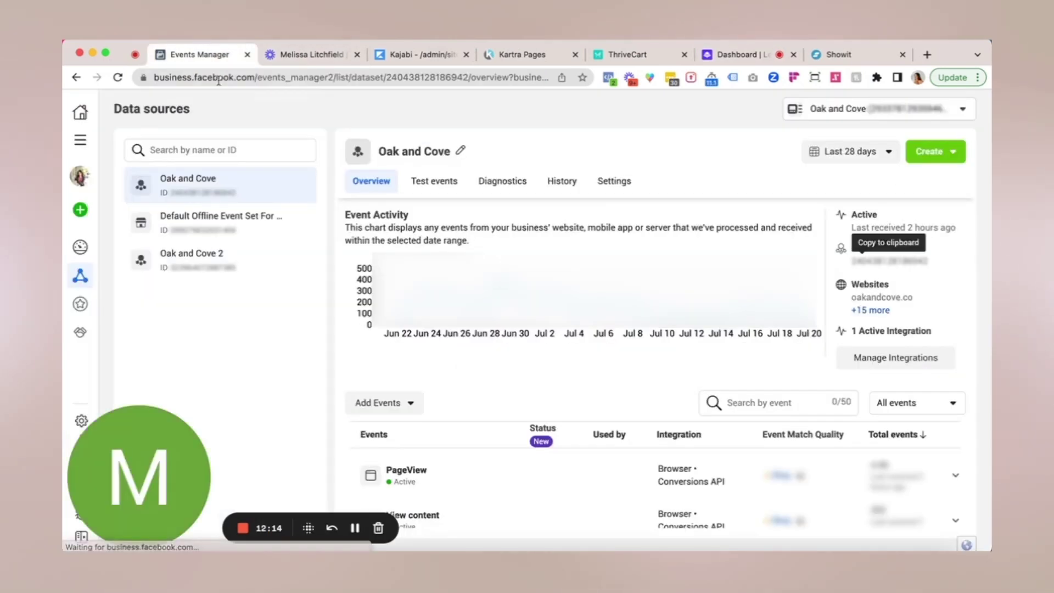
click(384, 403)
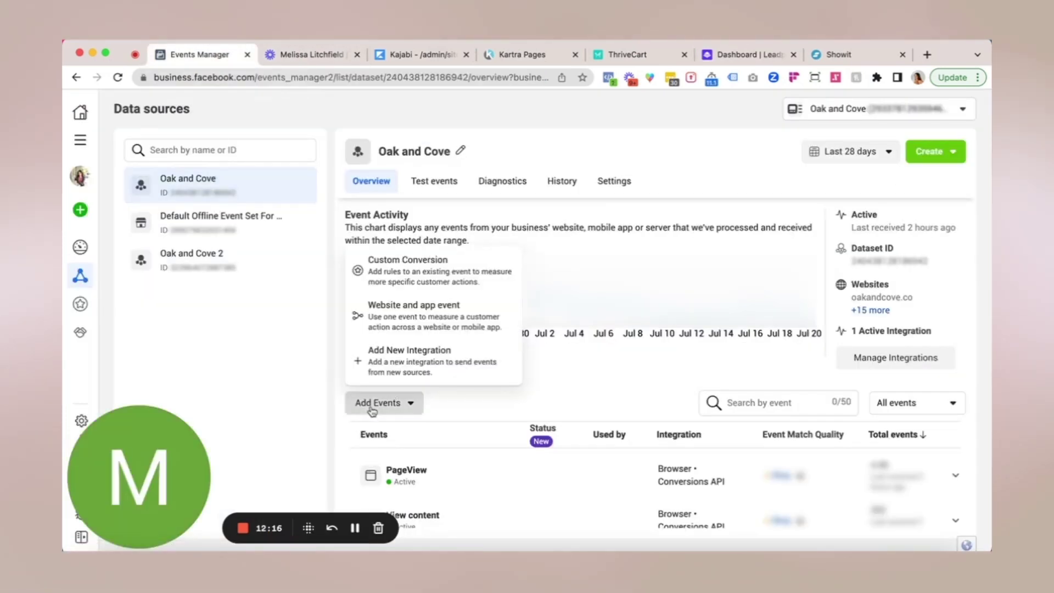
click(418, 353)
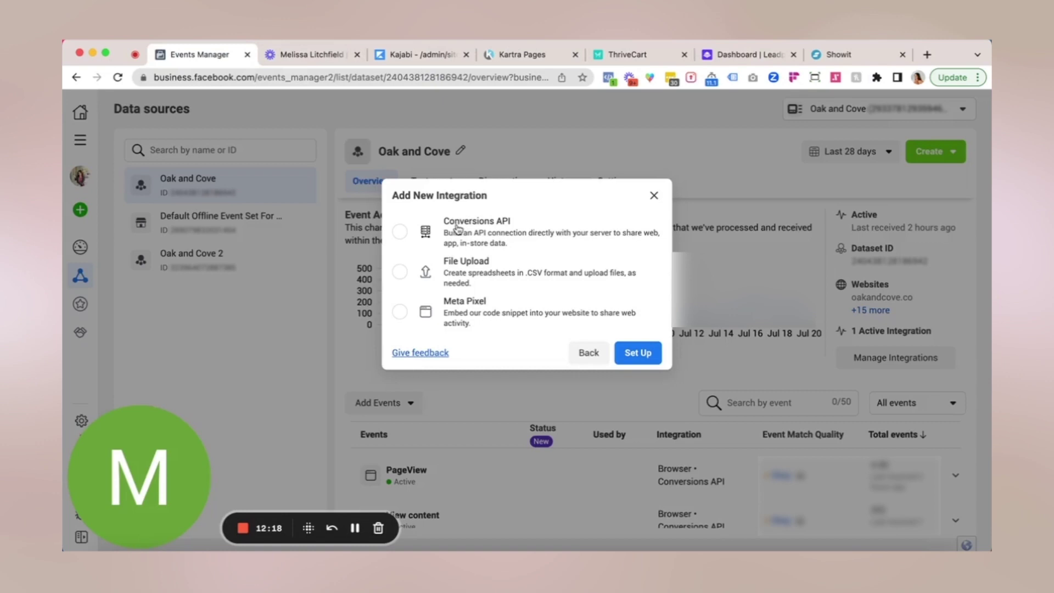
click(501, 309)
click(637, 353)
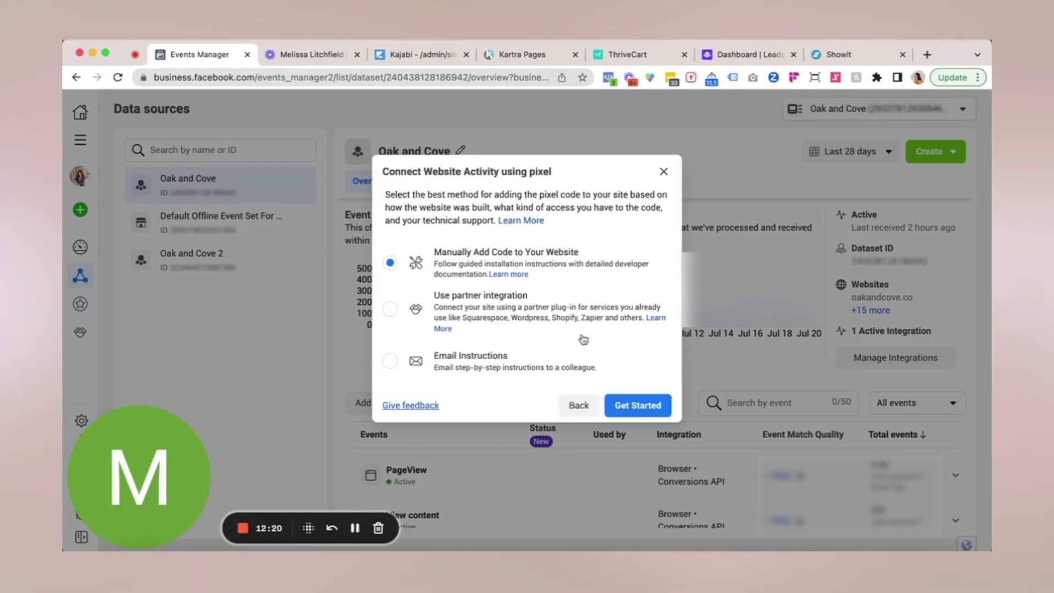
click(626, 405)
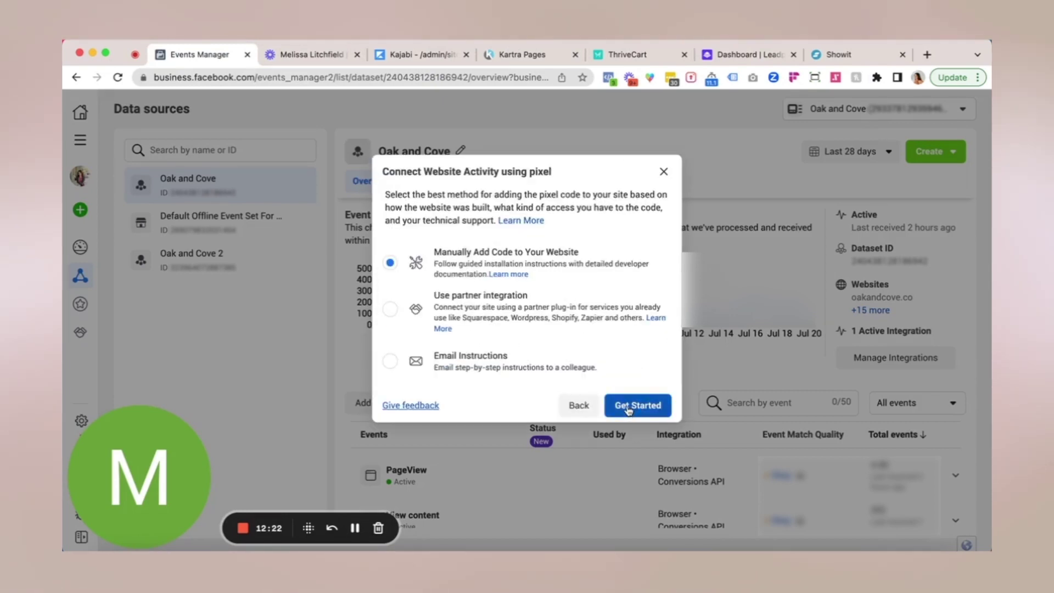
click(386, 351)
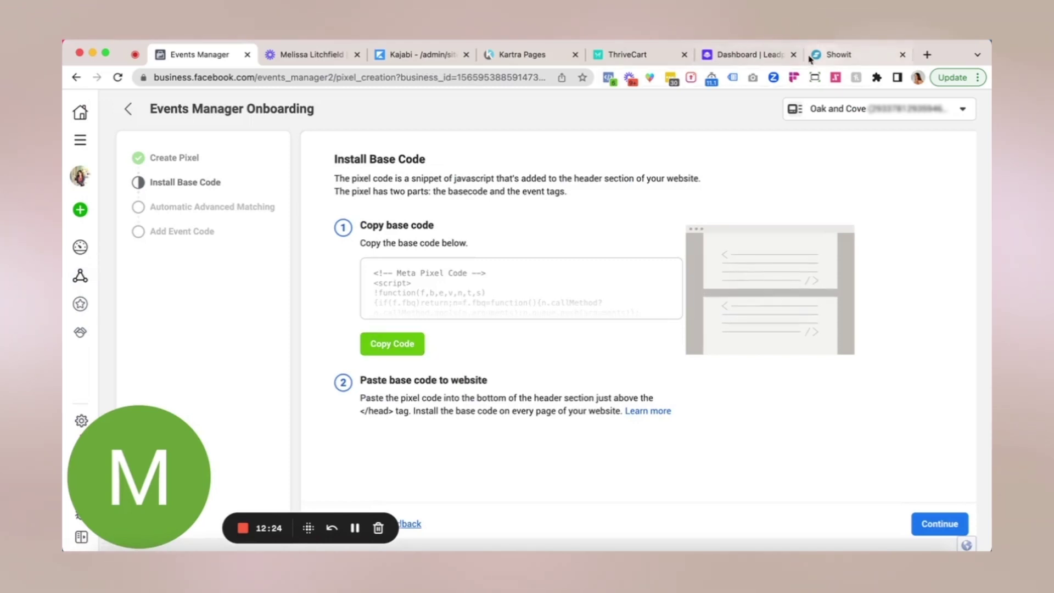
click(749, 55)
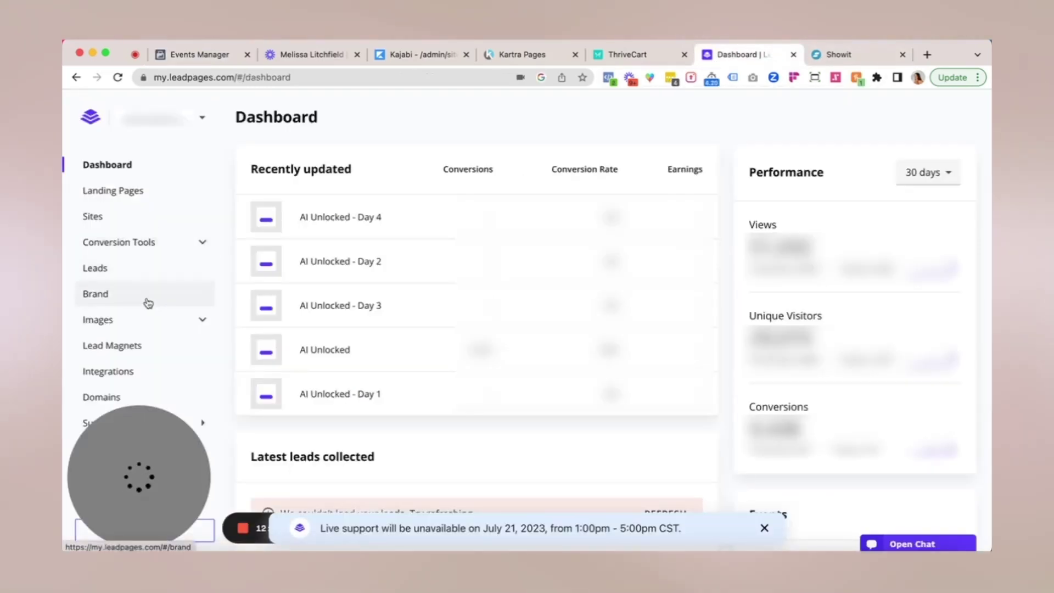
Open the CCS Webinar Registration page from Landing Pages in the page builder
click(119, 201)
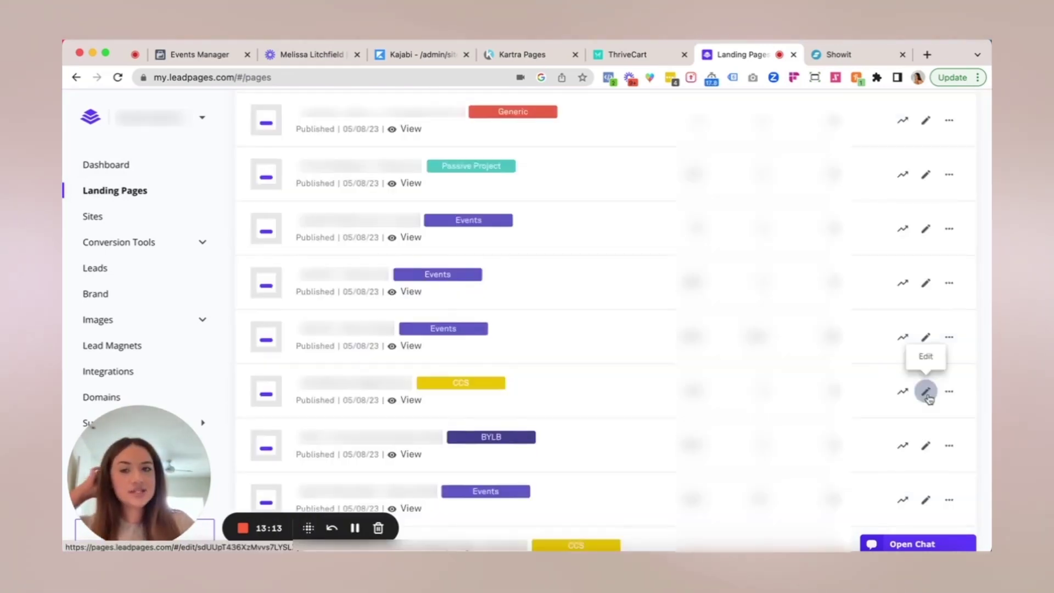
click(927, 394)
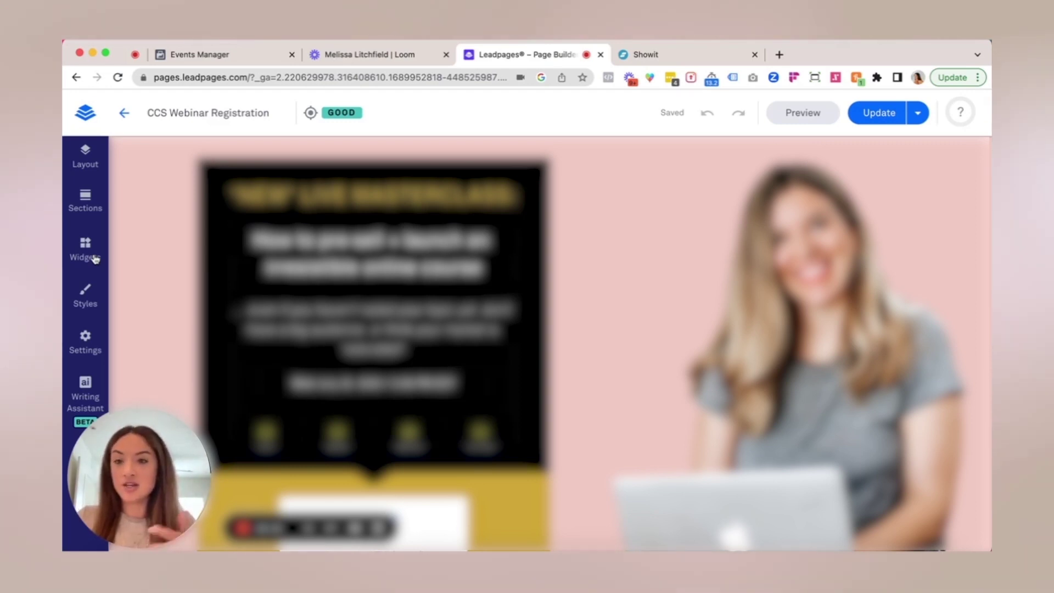
Check the Facebook Pixel code in the page's Head Section Tracking Code, then publish with Update
click(85, 340)
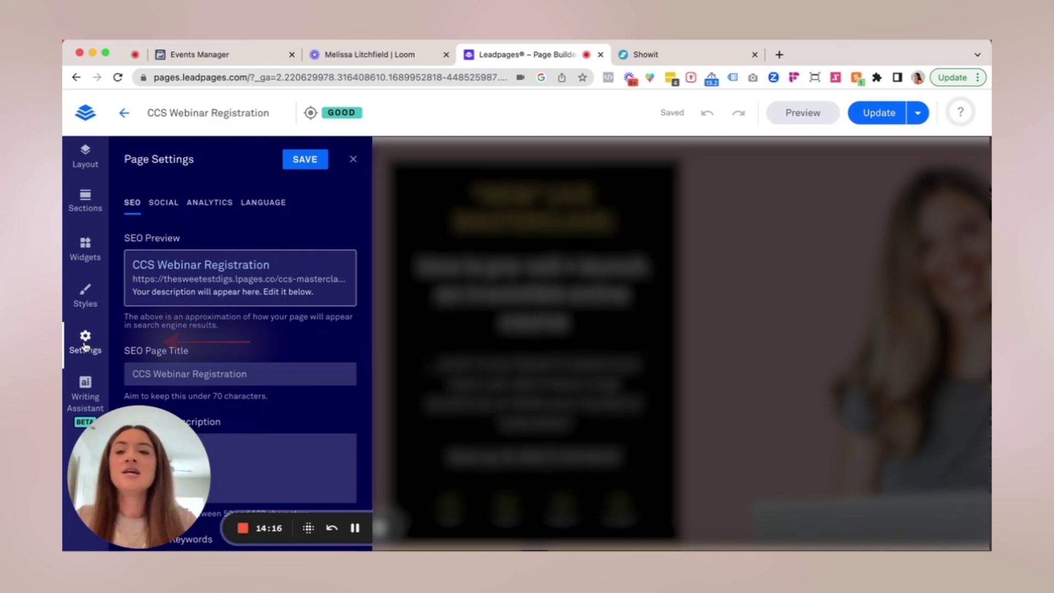
click(217, 203)
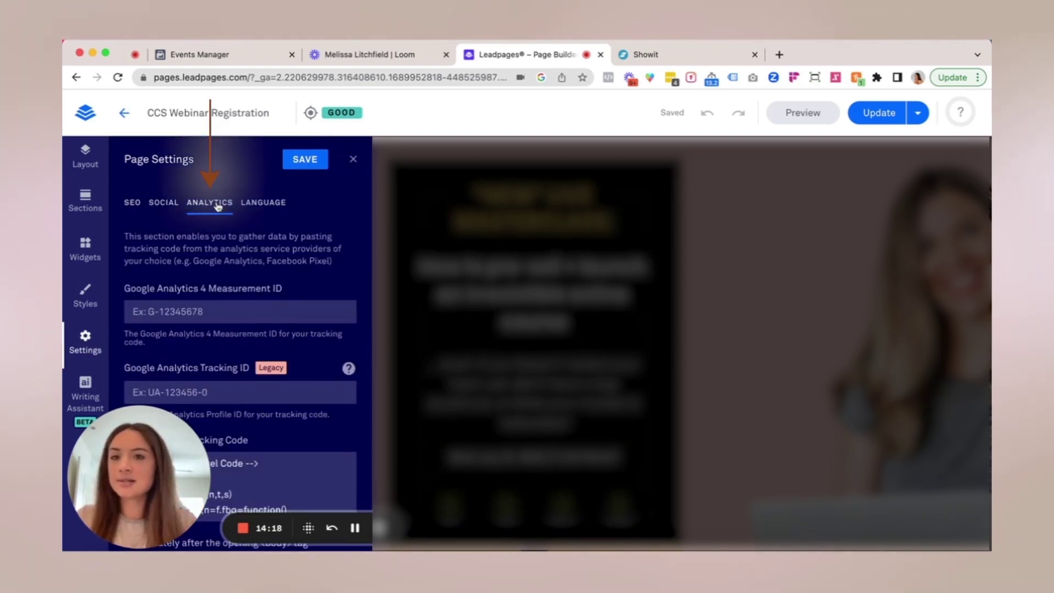
scroll(219, 263, down, 8)
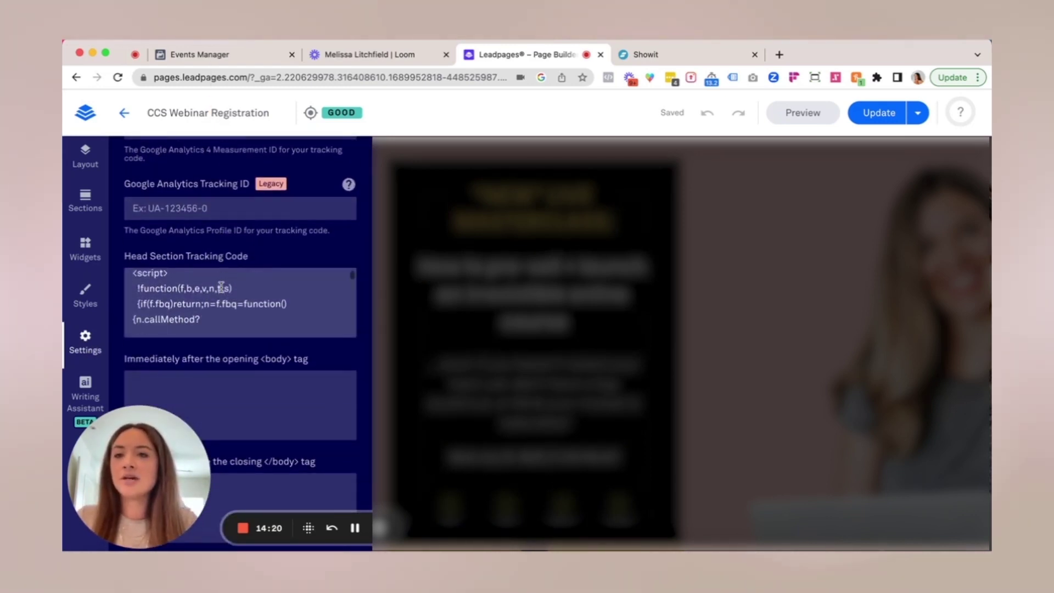
scroll(221, 287, up, 2)
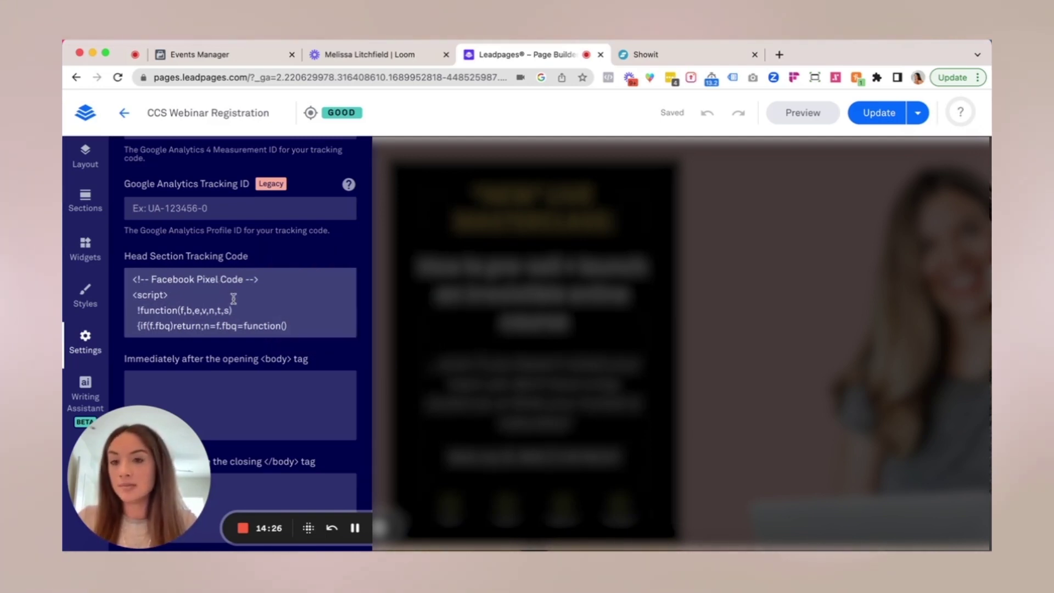
scroll(233, 299, down, 3)
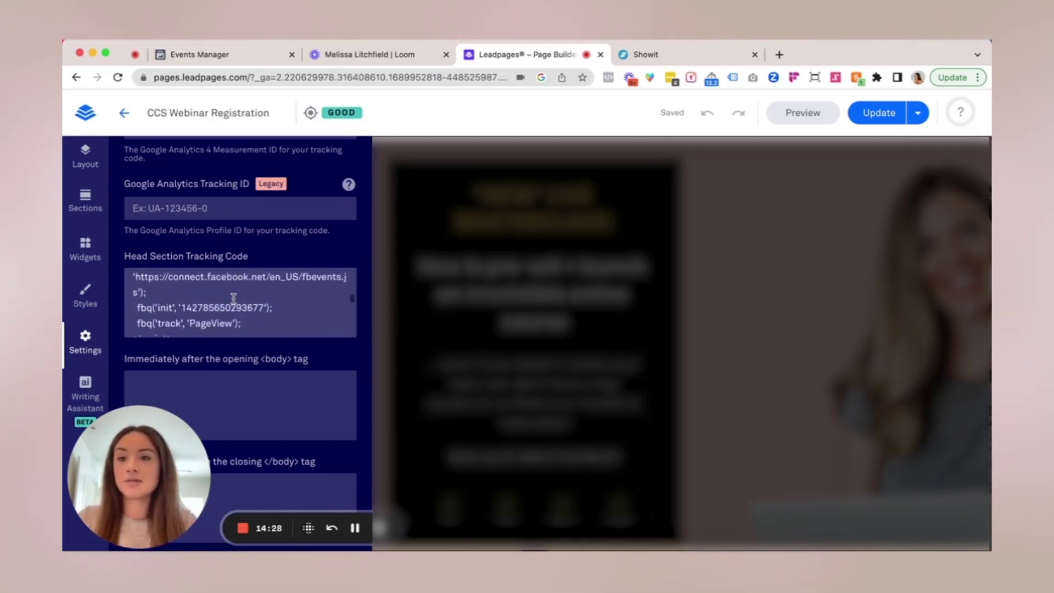
scroll(233, 298, down, 10)
scroll(233, 298, up, 10)
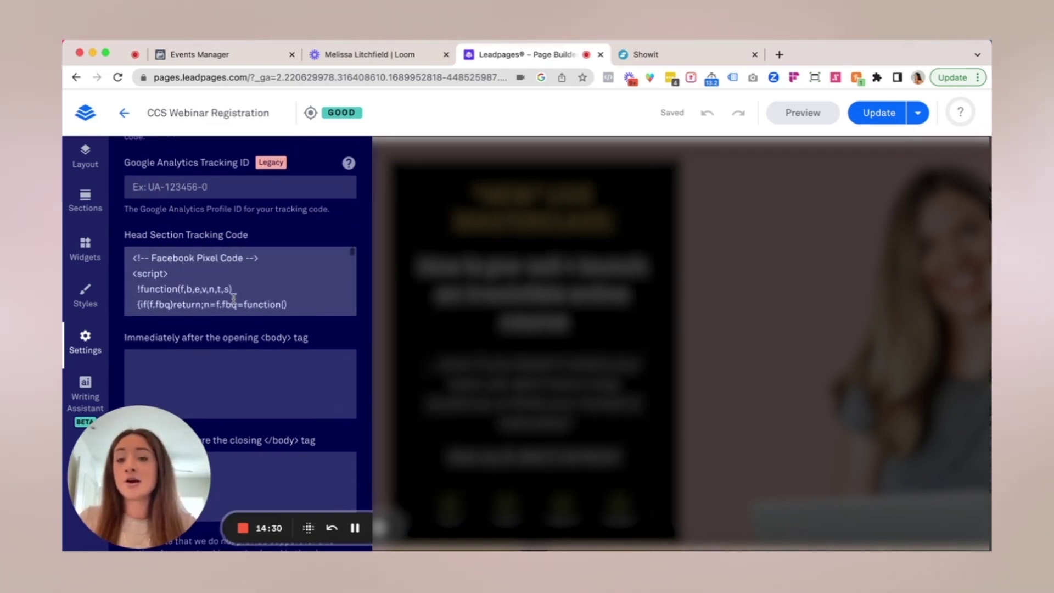
scroll(233, 298, down, 3)
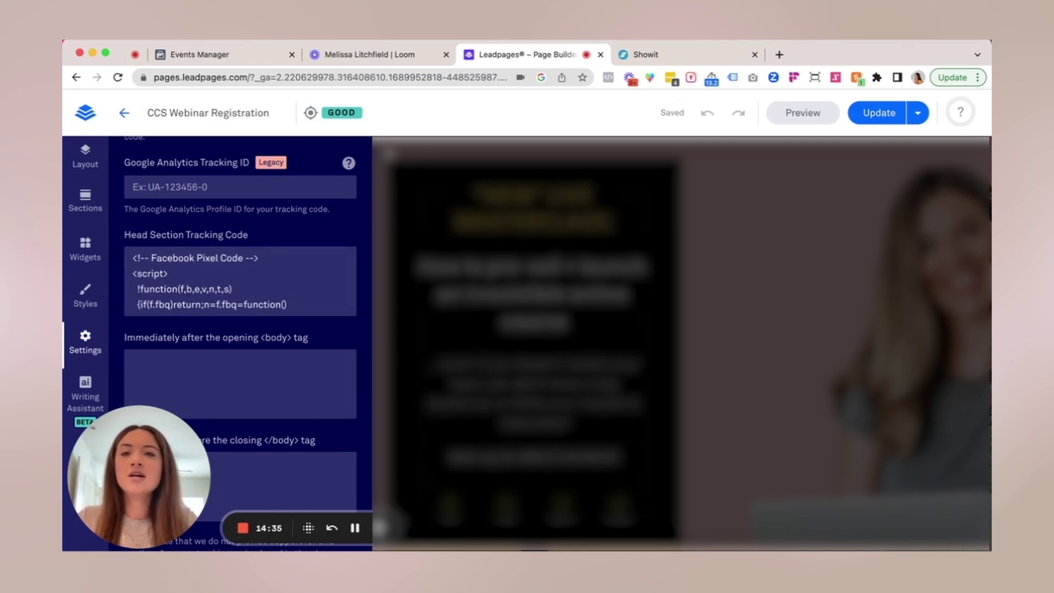
click(884, 115)
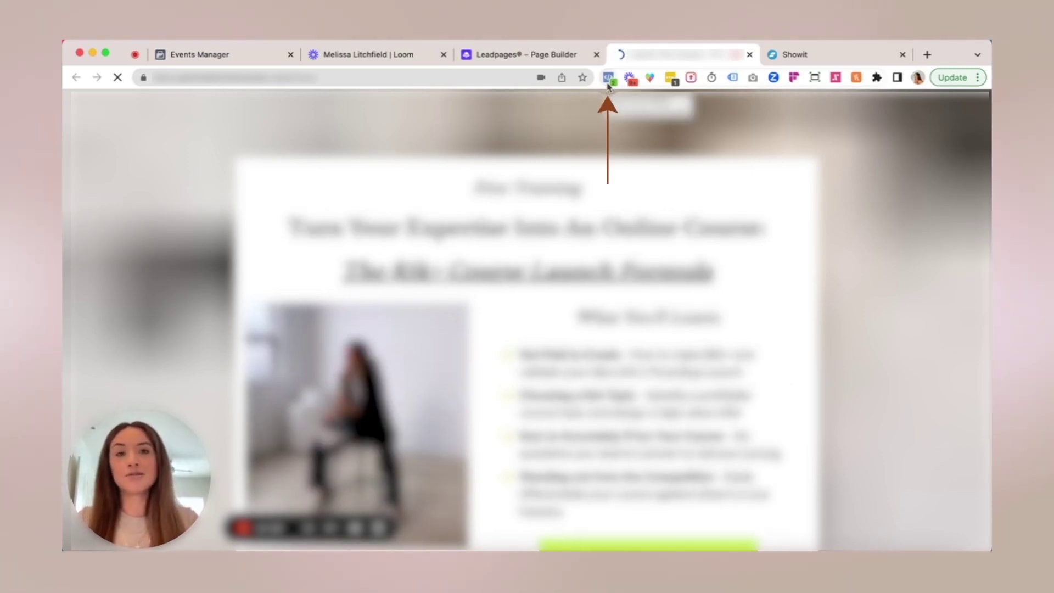
Check in Meta Pixel Helper that the live page fires one pixel with a PageView event
click(610, 78)
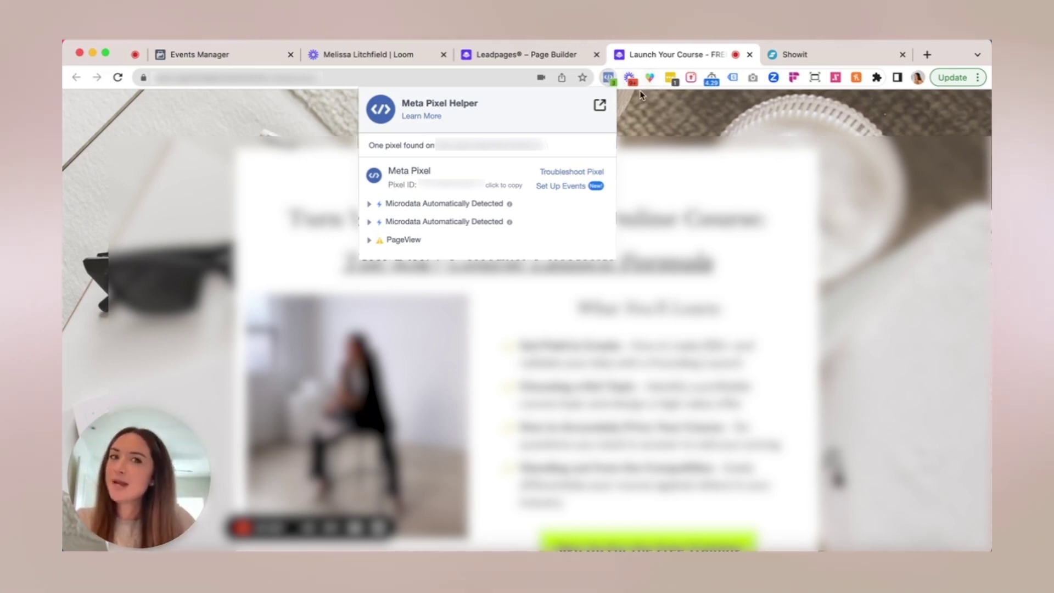
Switch to the Showit dashboard and close the Leadpages page builder
click(749, 55)
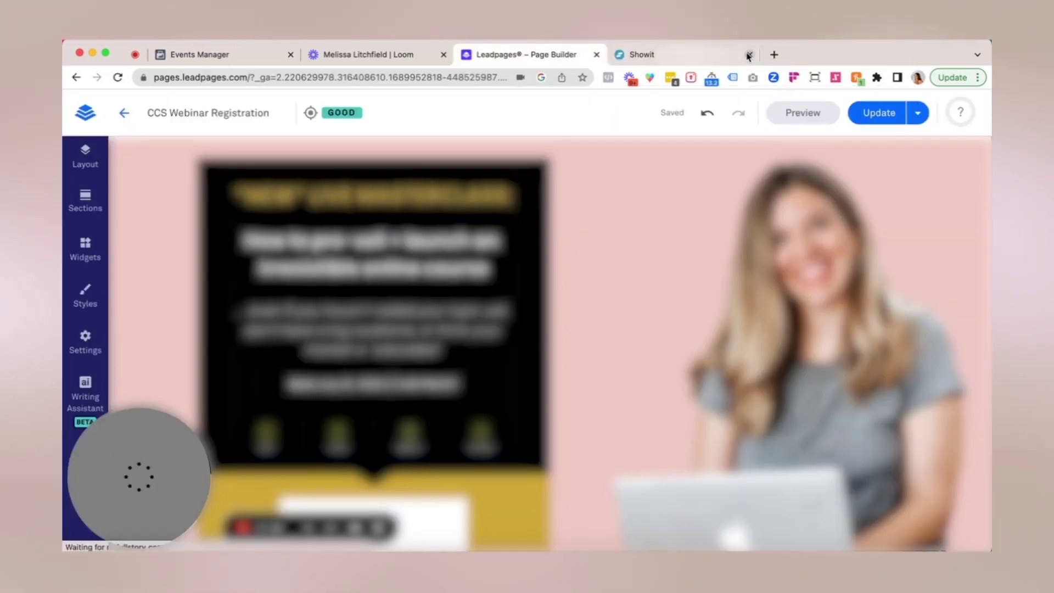
click(686, 60)
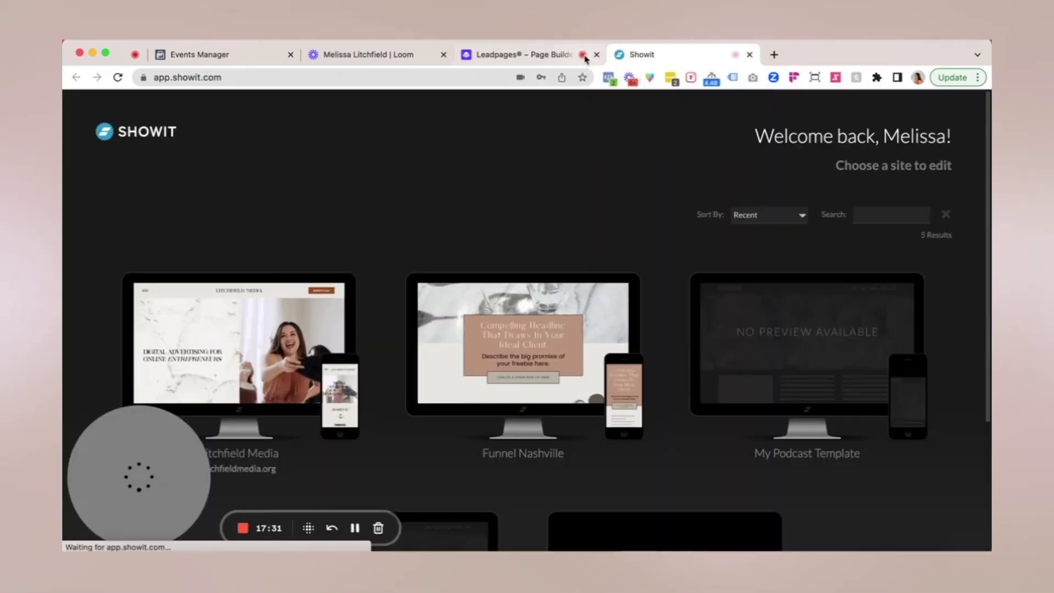
click(596, 54)
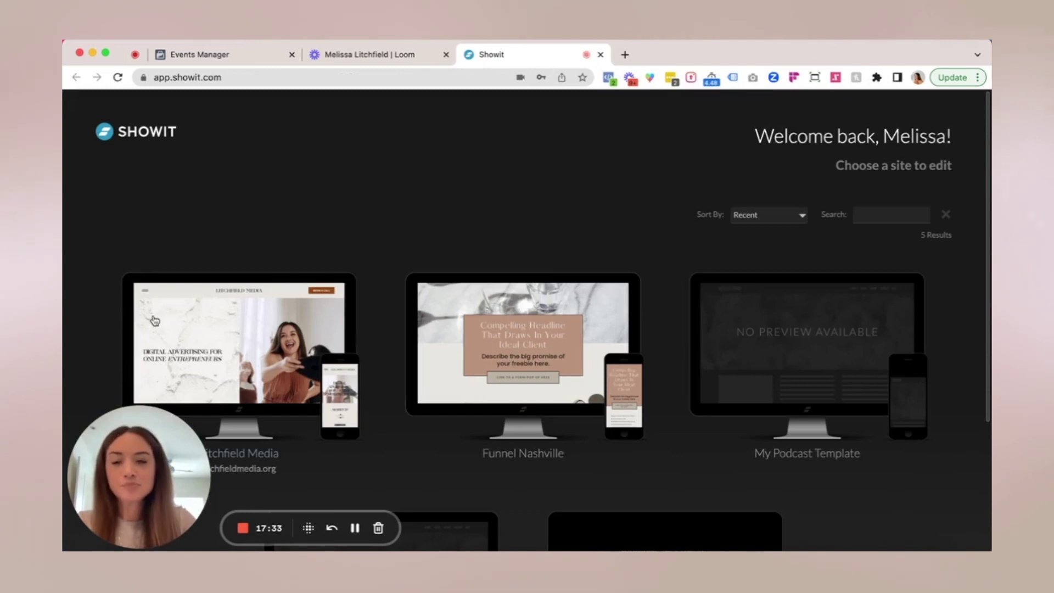
Open the Litchfield Media site in Showit and bring up its Home page in the editor
click(202, 329)
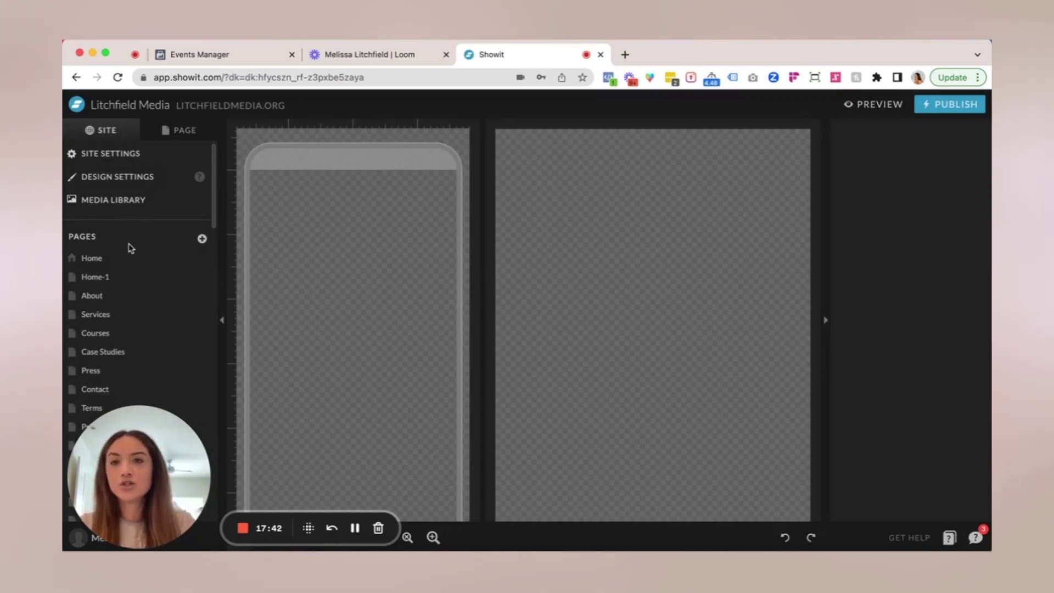
click(129, 251)
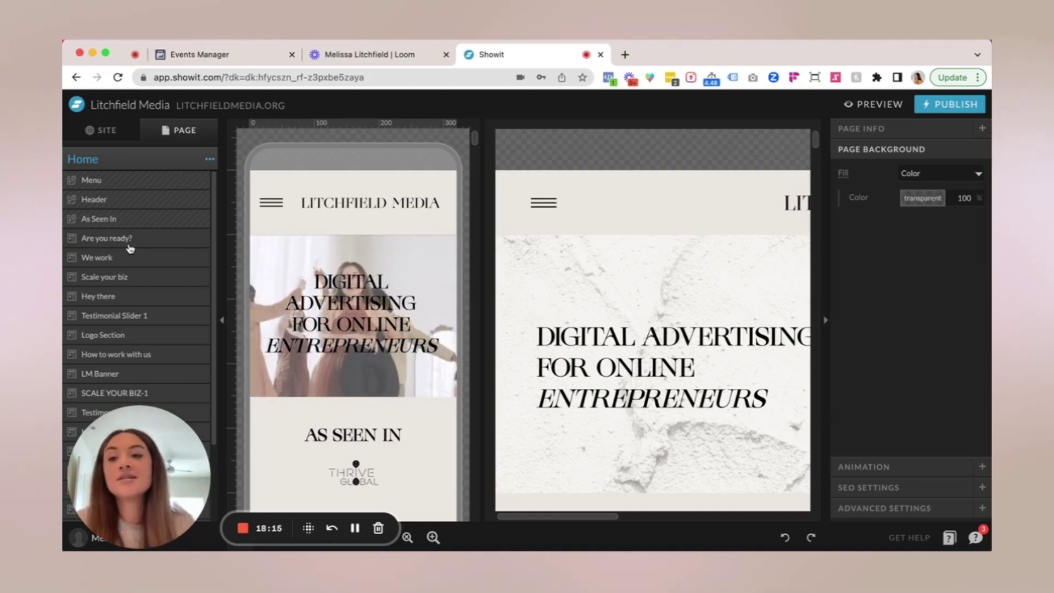
click(103, 131)
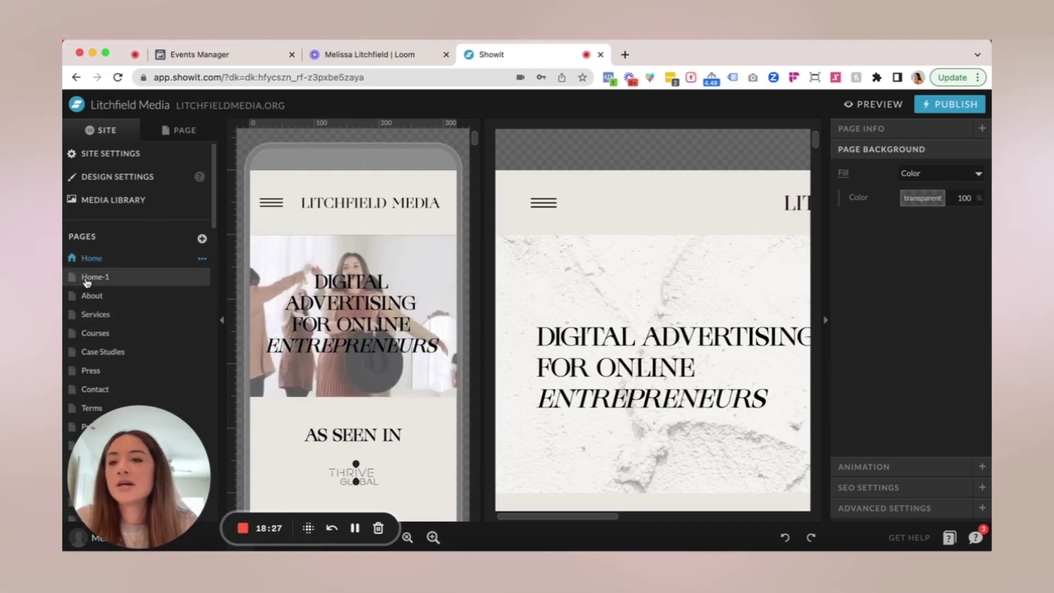
mouse_move(285, 363)
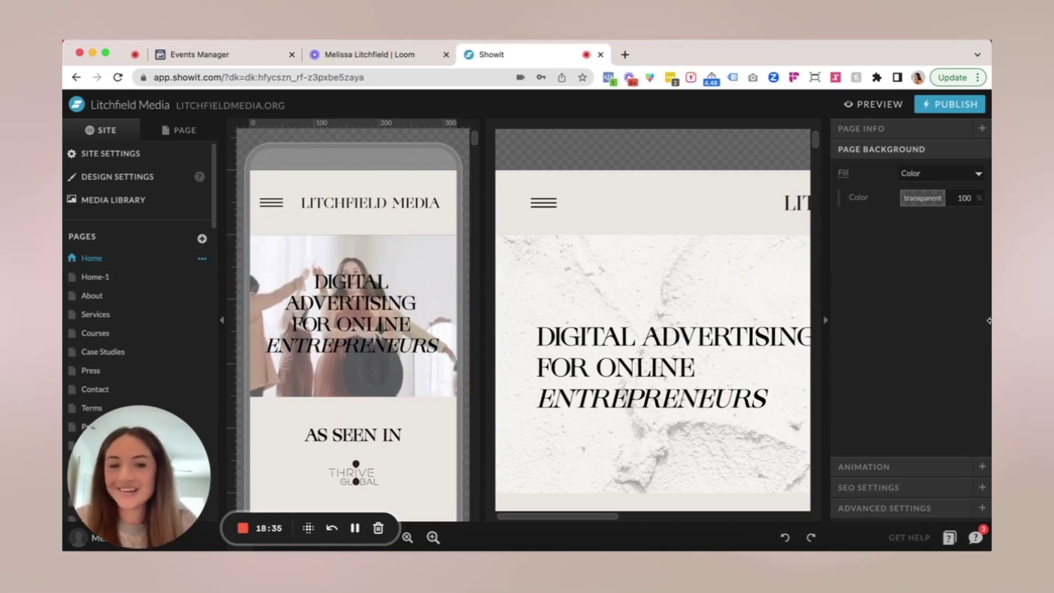
In the Home page's Advanced Settings, check the Meta Pixel block in Custom Head HTML and save
click(878, 509)
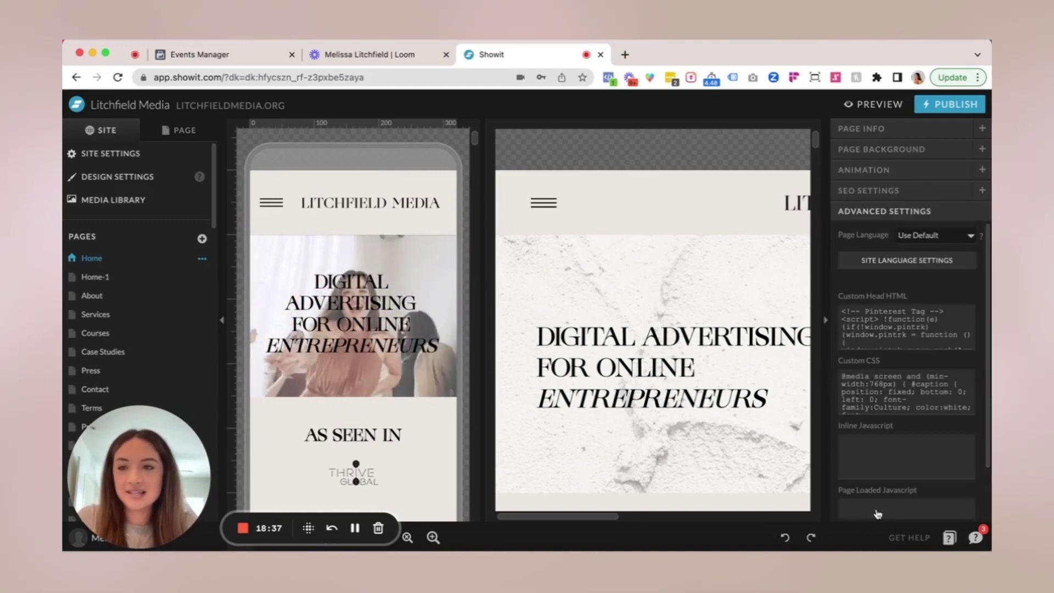
click(917, 335)
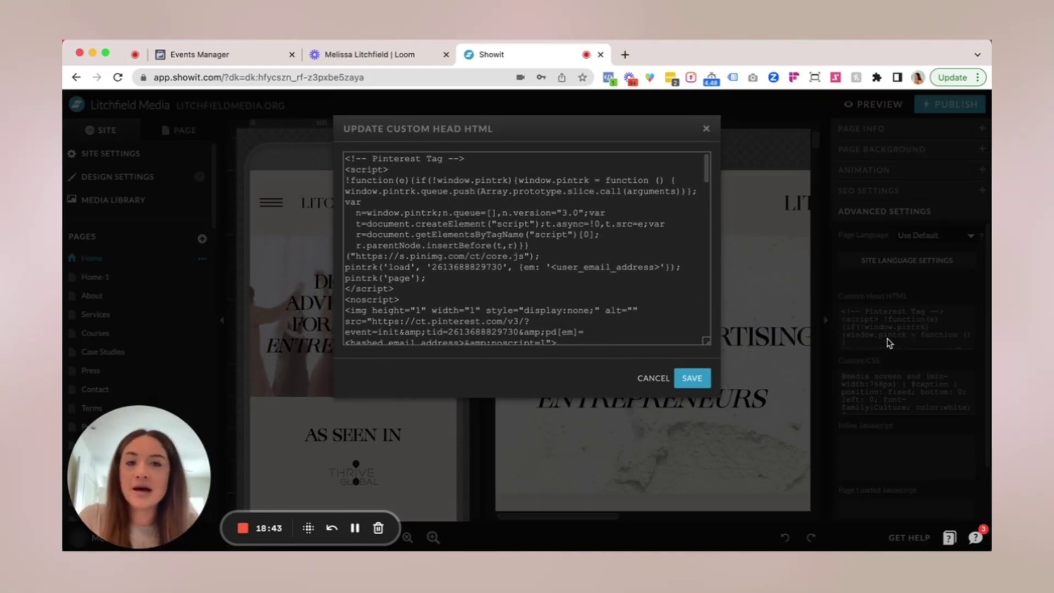
scroll(525, 286, down, 5)
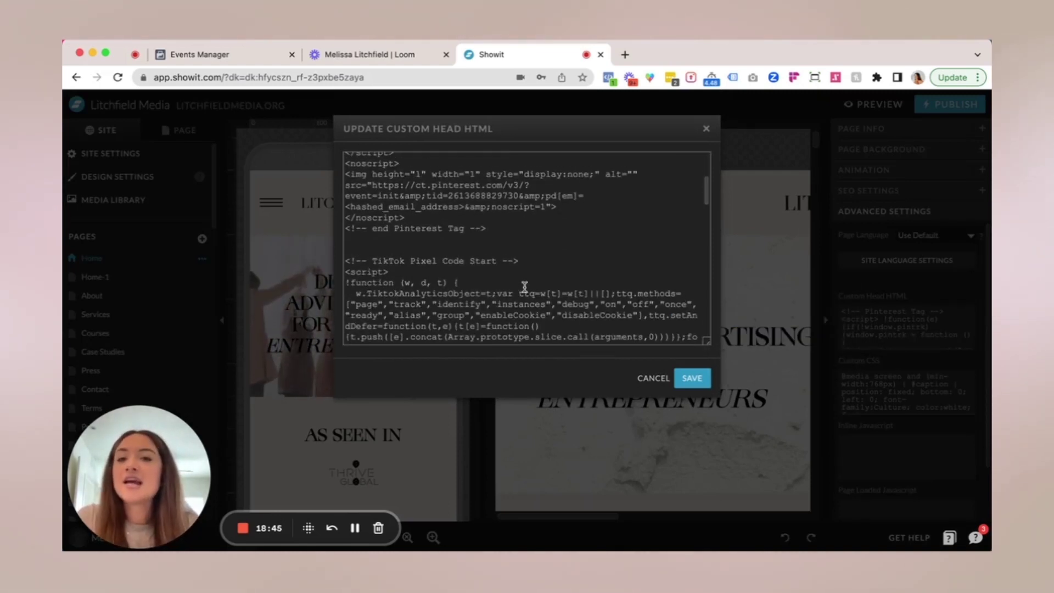
scroll(524, 287, down, 5)
scroll(524, 287, down, 10)
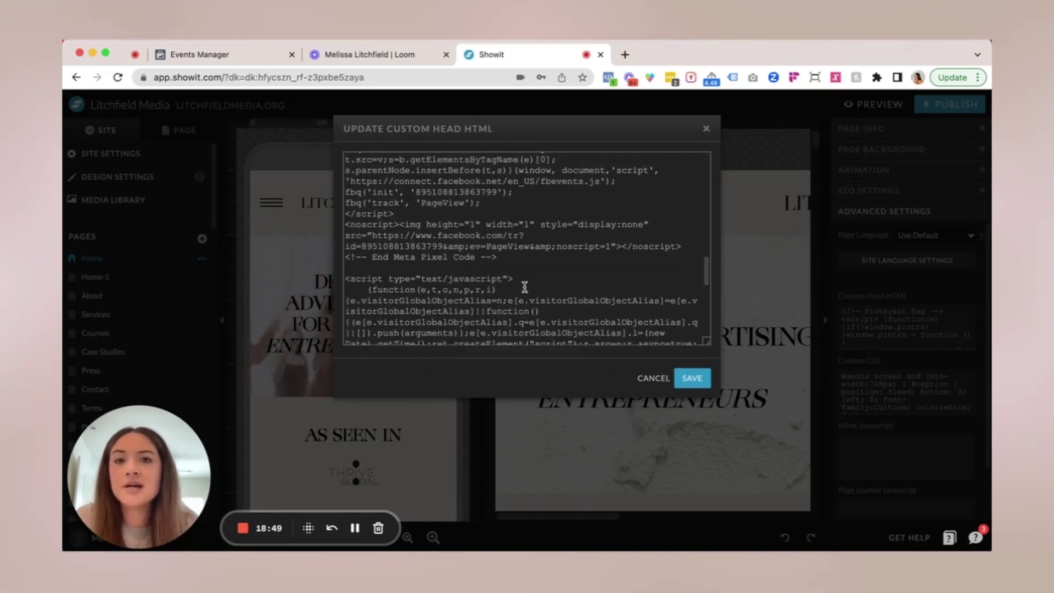
scroll(524, 287, up, 5)
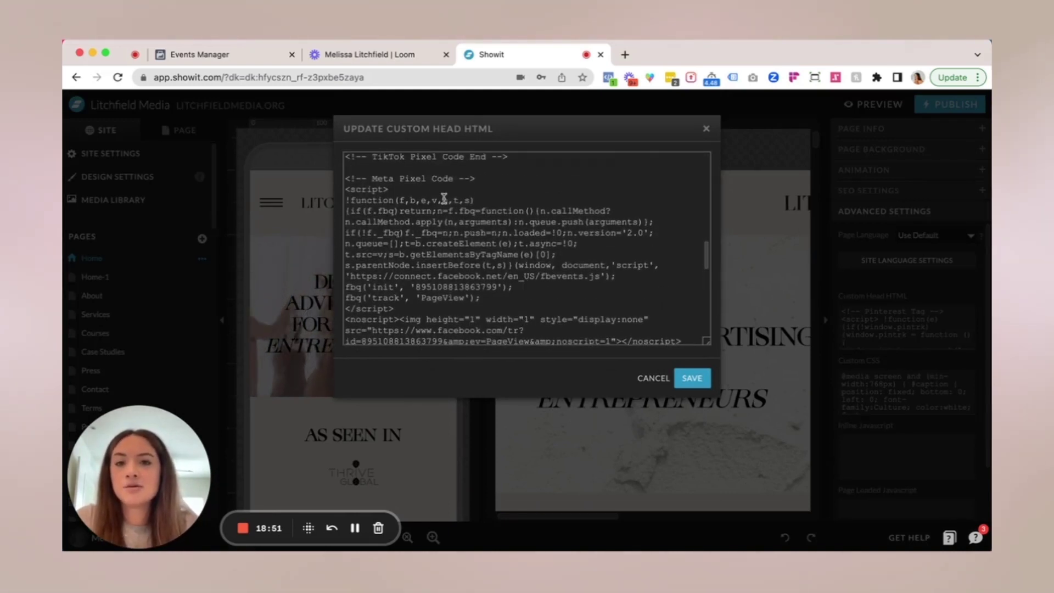
click(481, 199)
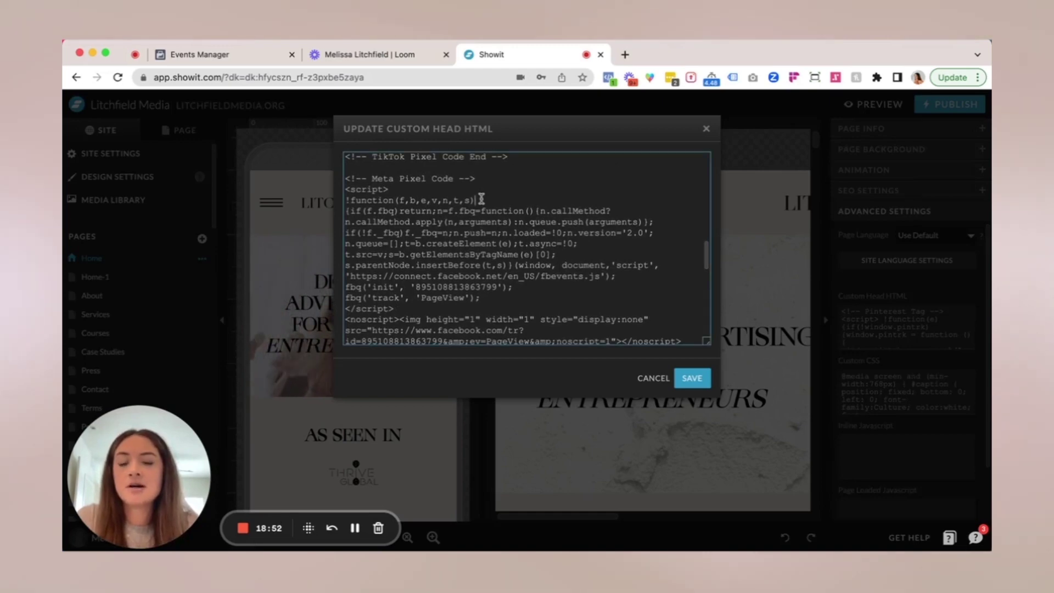
click(682, 379)
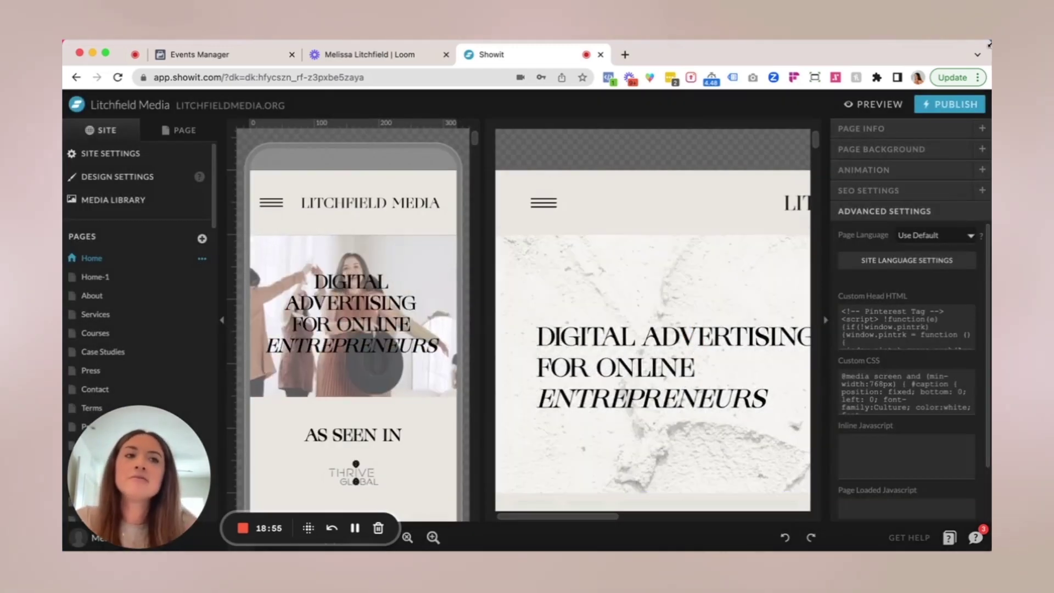
Publish the Litchfield Media site live to litchfieldmedia.org and dismiss the success message
click(949, 105)
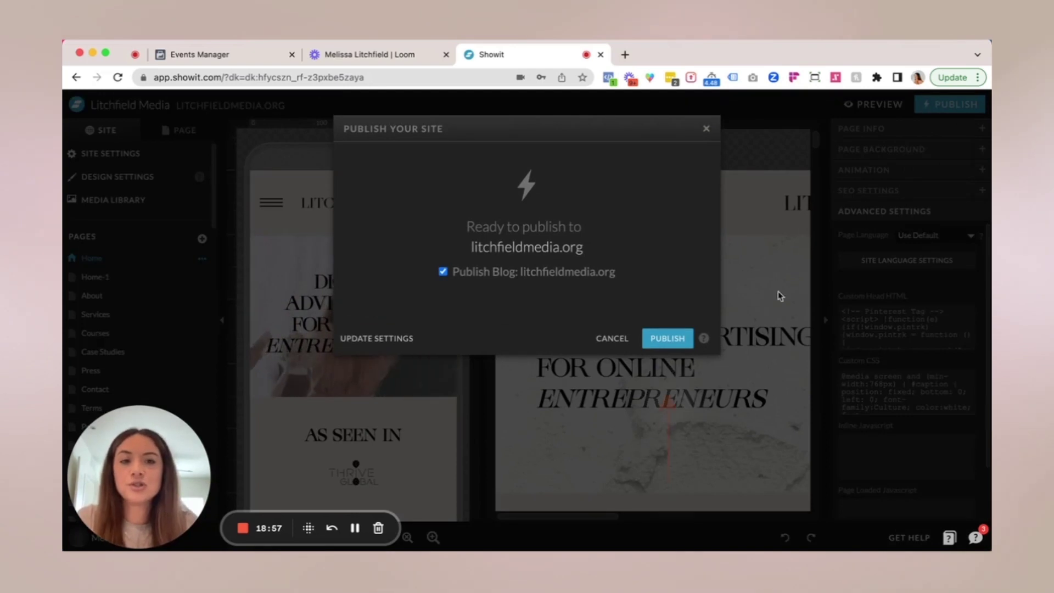
click(657, 340)
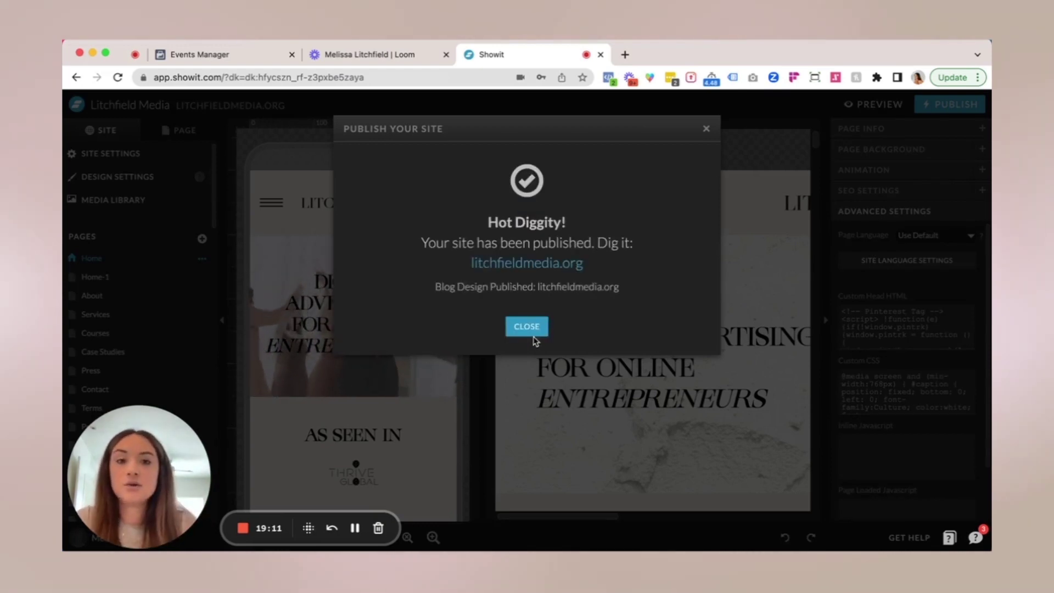
click(528, 328)
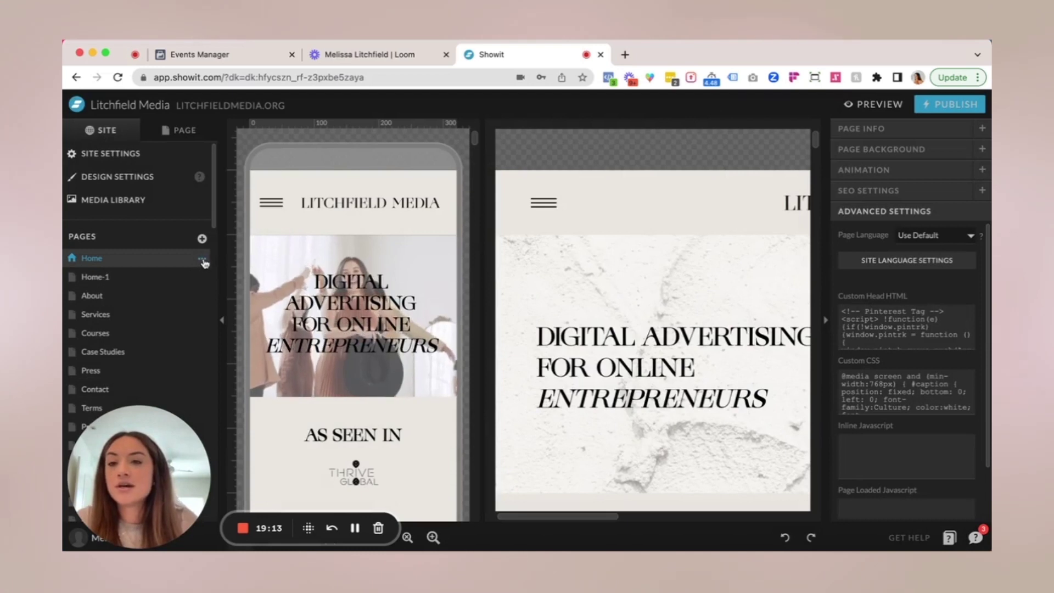
Copy the Home page URL, load it in a new tab, and confirm Pixel Helper shows one PageView pixel
click(202, 259)
click(191, 310)
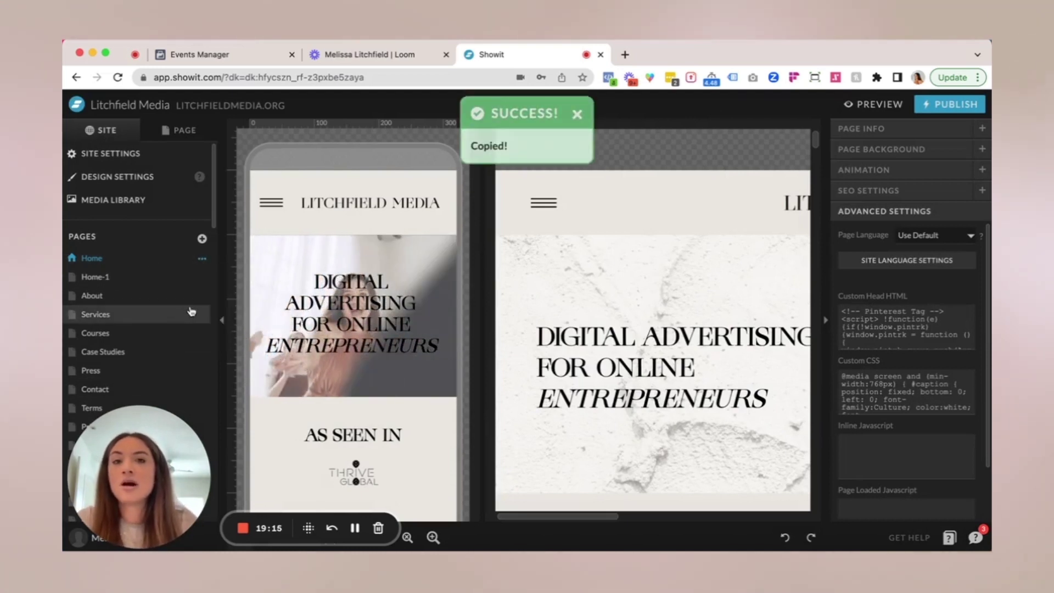
click(624, 54)
click(447, 76)
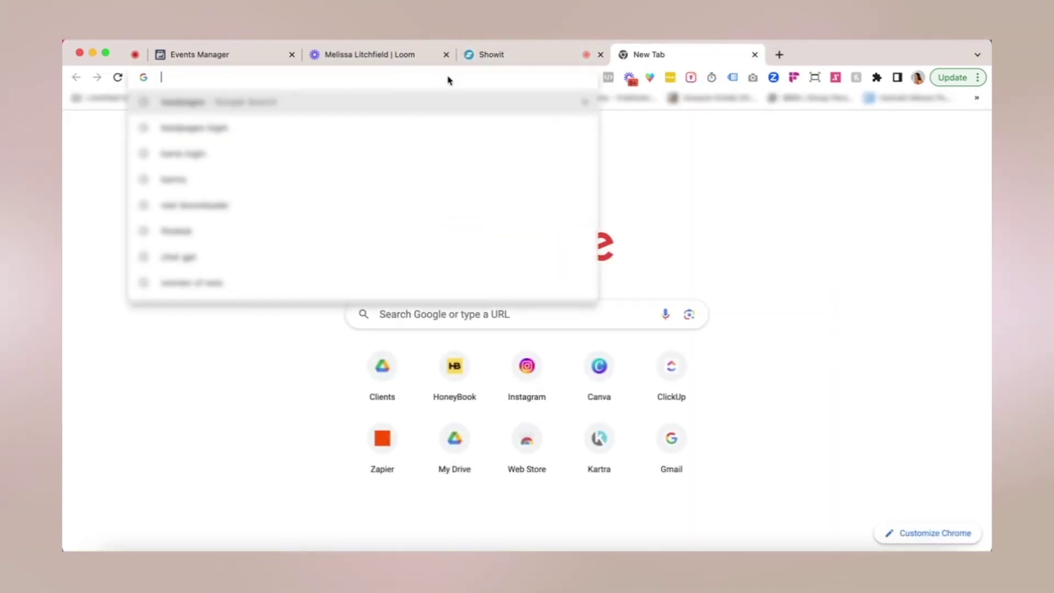
key(super+v)
key(Return)
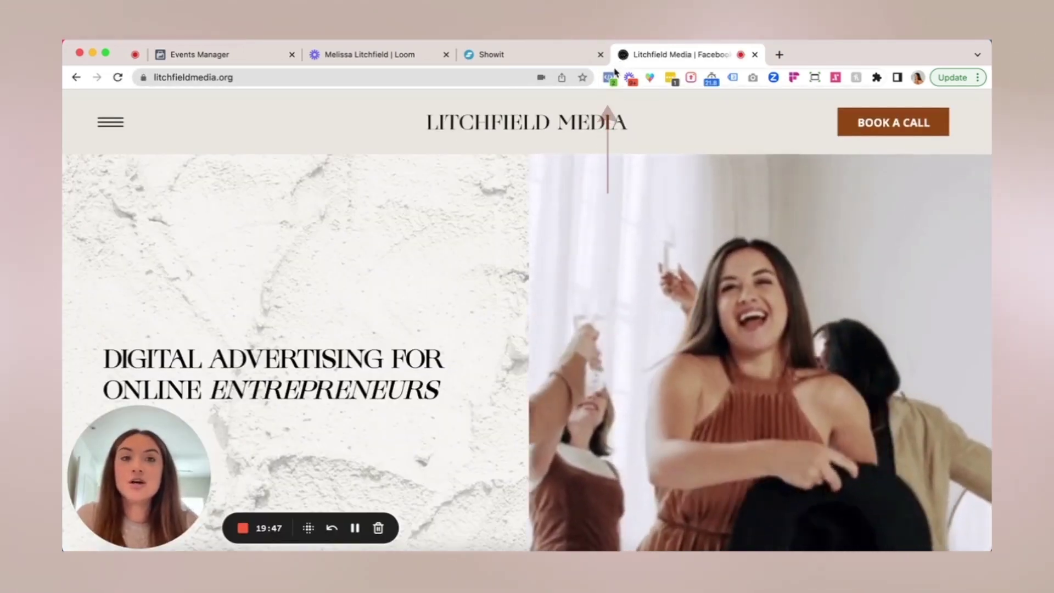
click(607, 77)
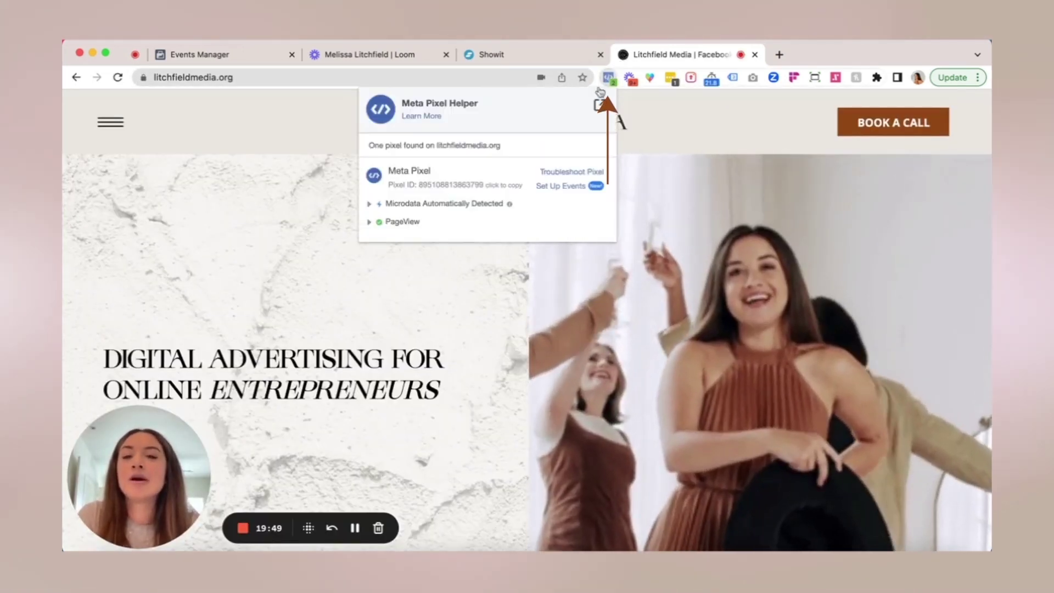